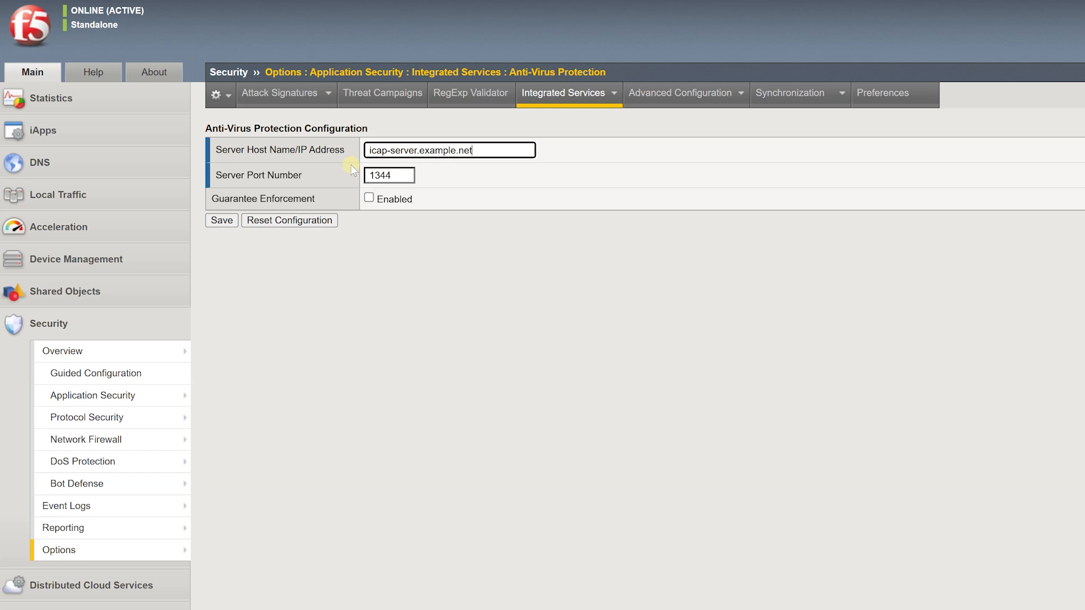
Enable guarantee enforcement for ICAP server icap-server.example.net on port 1344 and save it.
{"action": "left_click", "coordinate": [369, 198]}
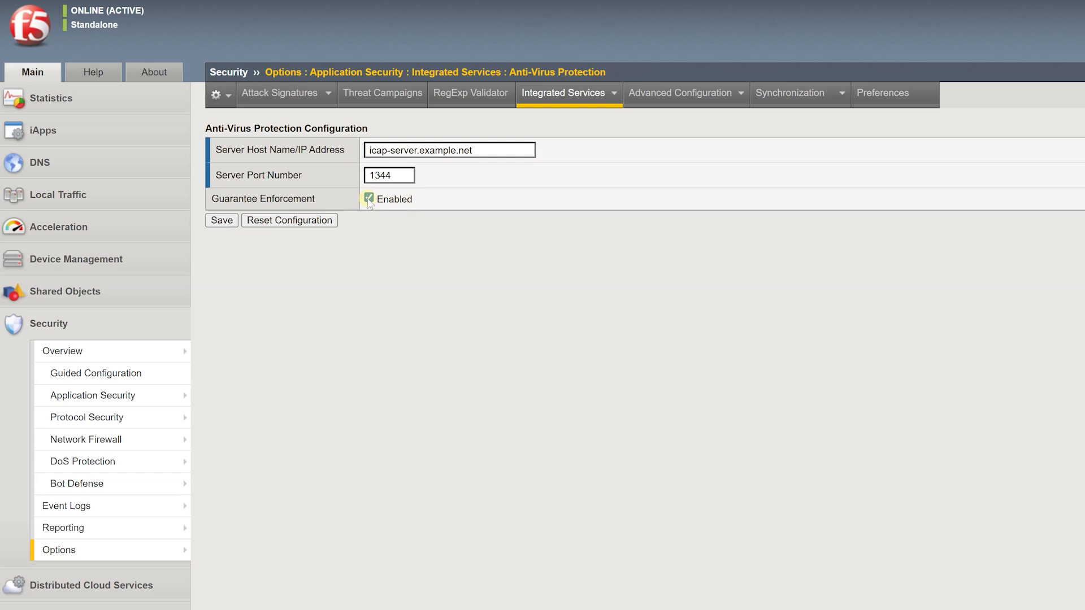
{"action": "left_click", "coordinate": [221, 222]}
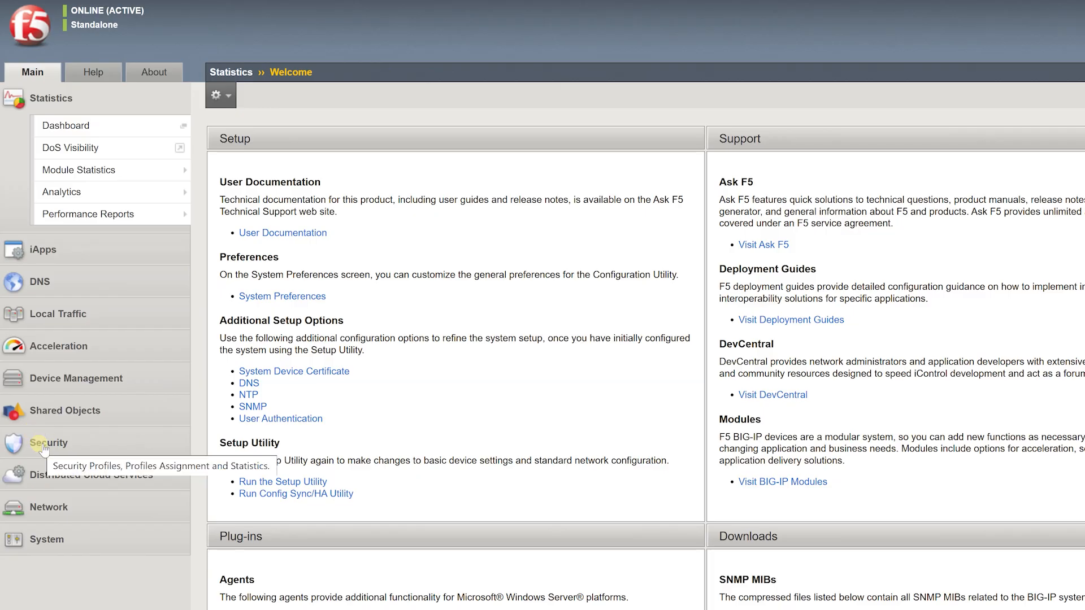
In Learning and Blocking Settings, set the Antivirus 'Virus detected' violation to Alarm and Block.
{"action": "left_click", "coordinate": [43, 446]}
{"action": "mouse_move", "coordinate": [85, 395]}
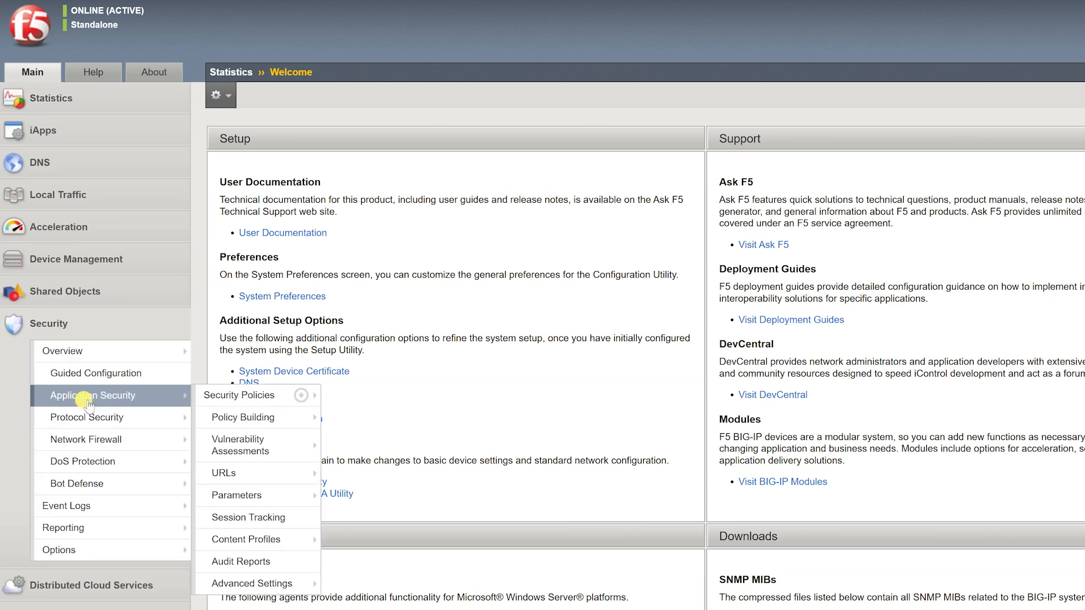
{"action": "mouse_move", "coordinate": [276, 419]}
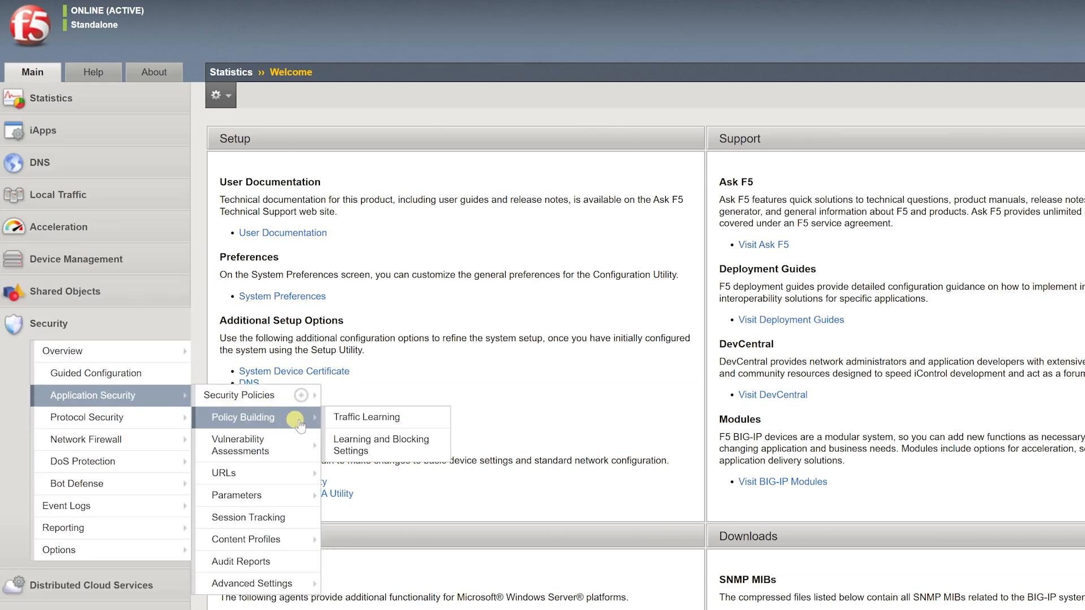
{"action": "left_click", "coordinate": [352, 448]}
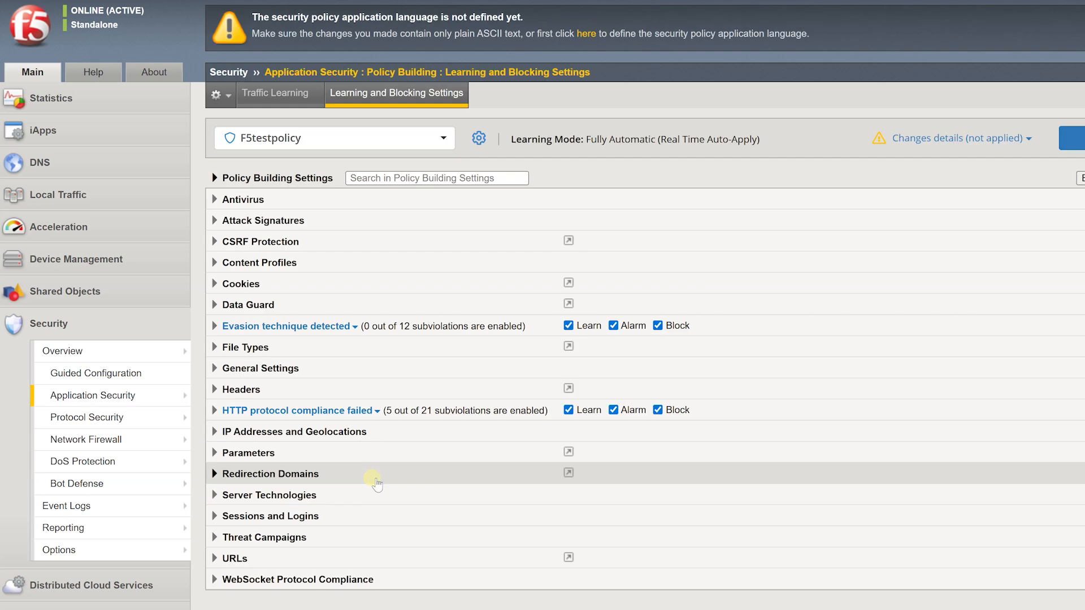
{"action": "left_click", "coordinate": [248, 199]}
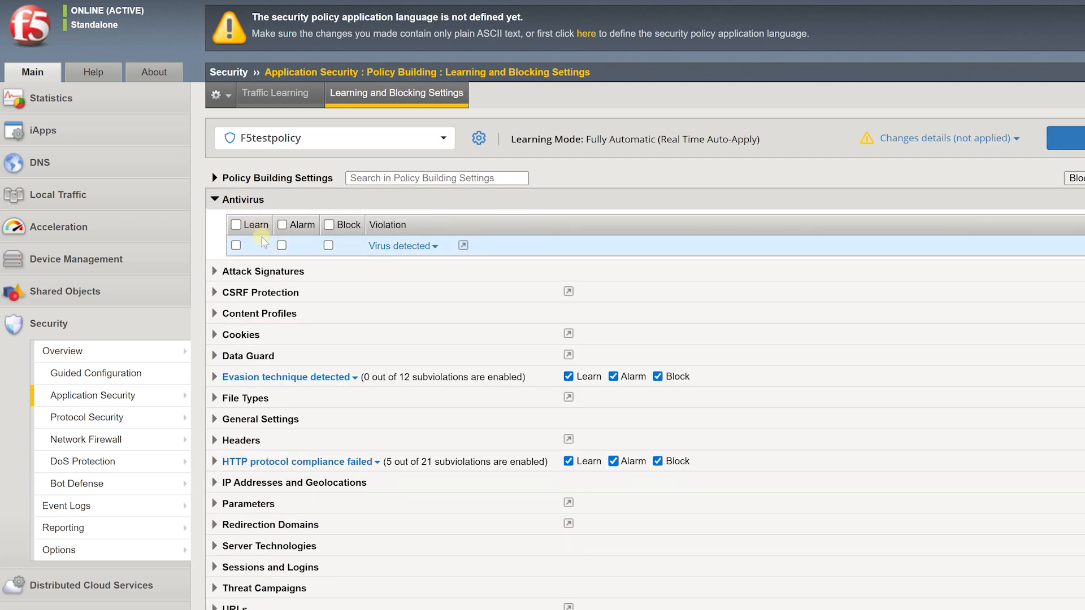
{"action": "left_click", "coordinate": [281, 245]}
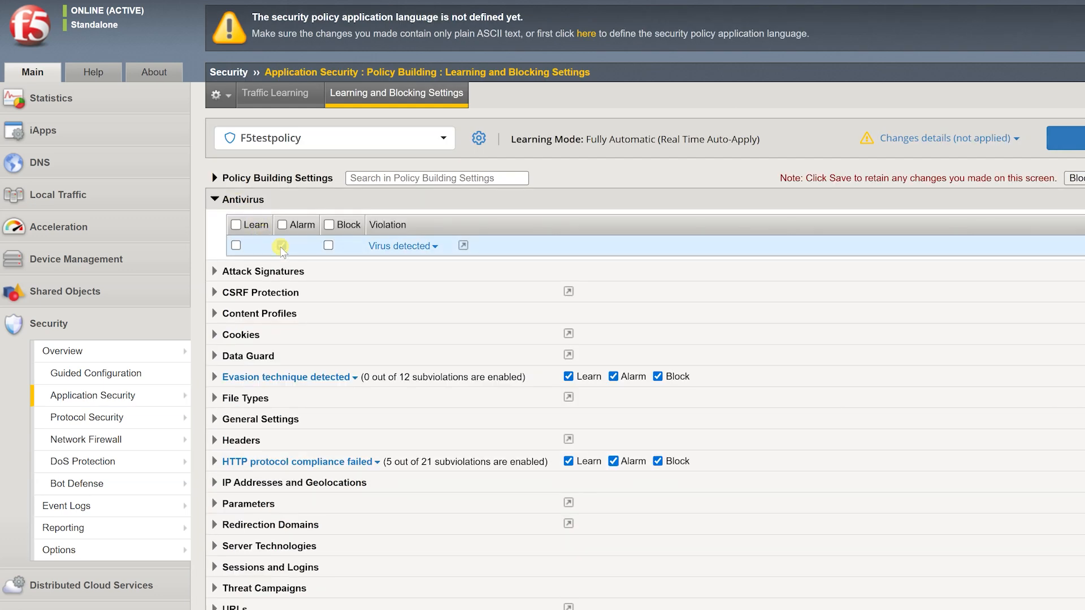
{"action": "left_click", "coordinate": [329, 246]}
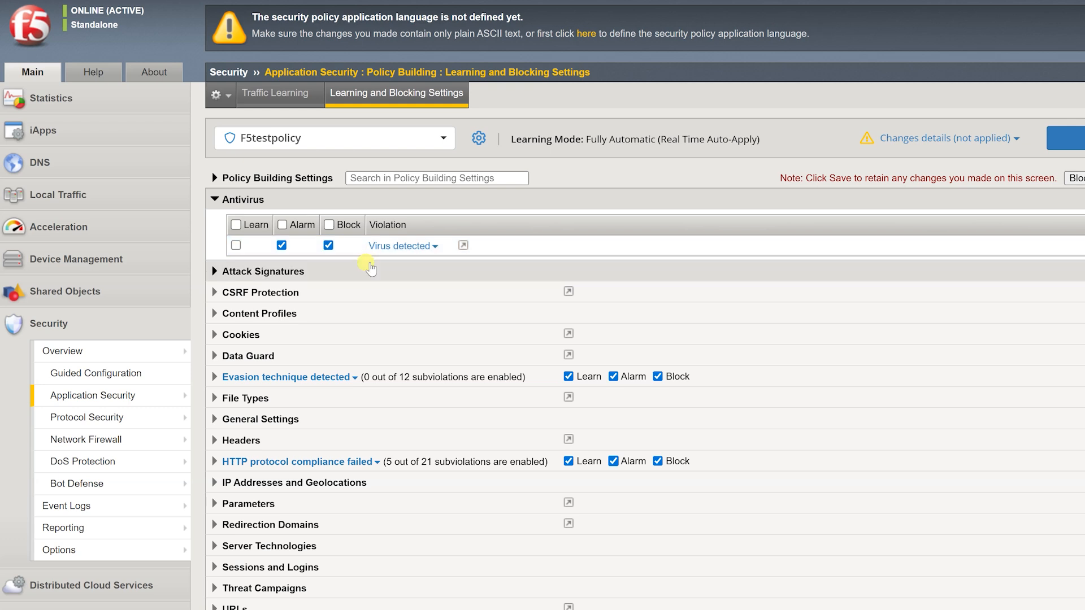
Save the learning and blocking changes and apply F5testpolicy.
{"action": "left_click", "coordinate": [1059, 180]}
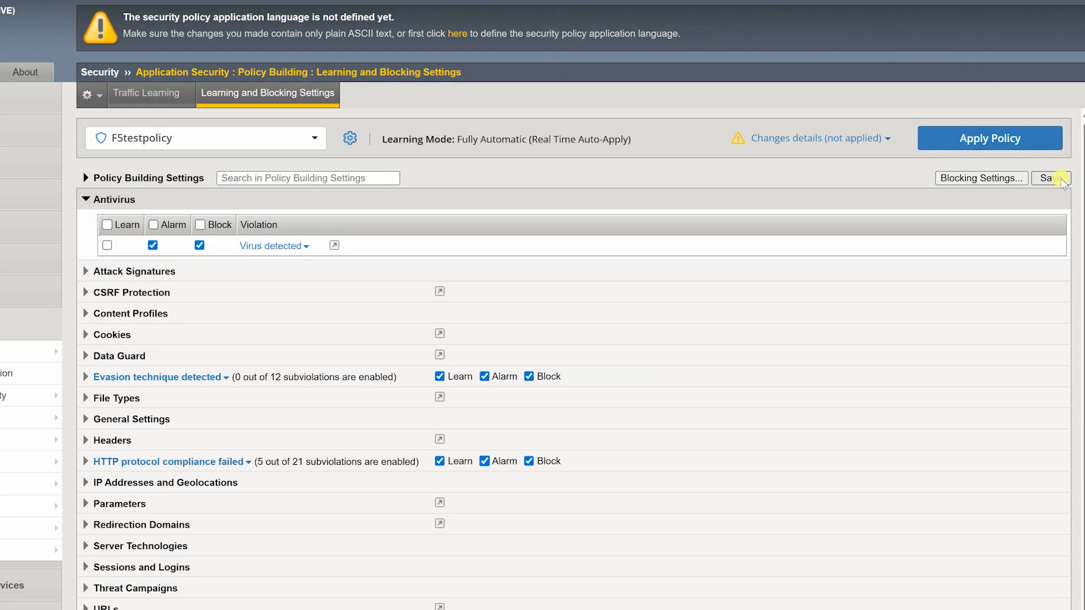
{"action": "left_click", "coordinate": [984, 145]}
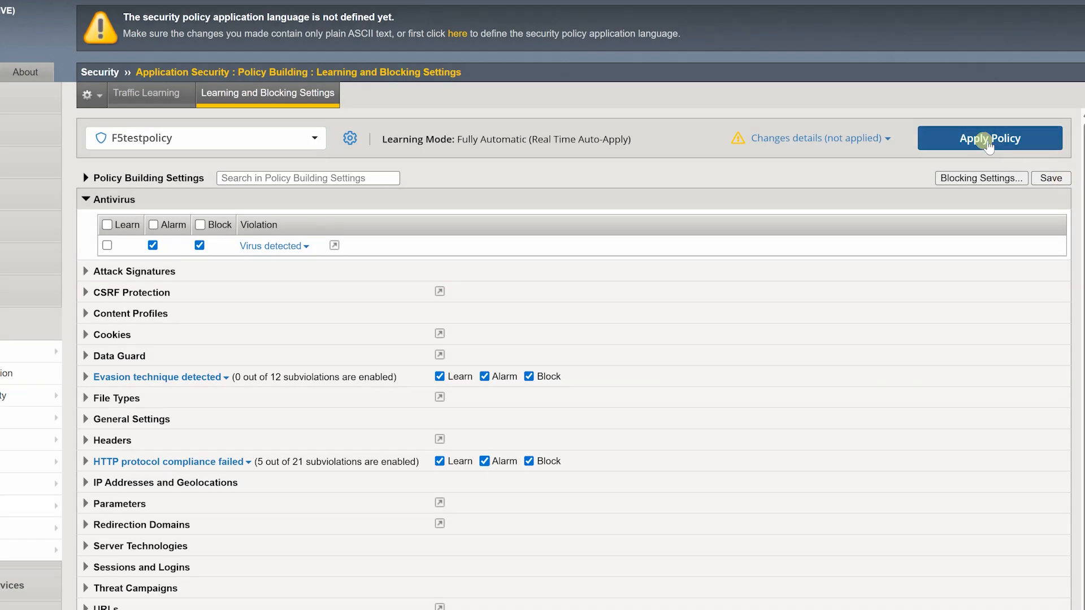
{"action": "left_click", "coordinate": [554, 386]}
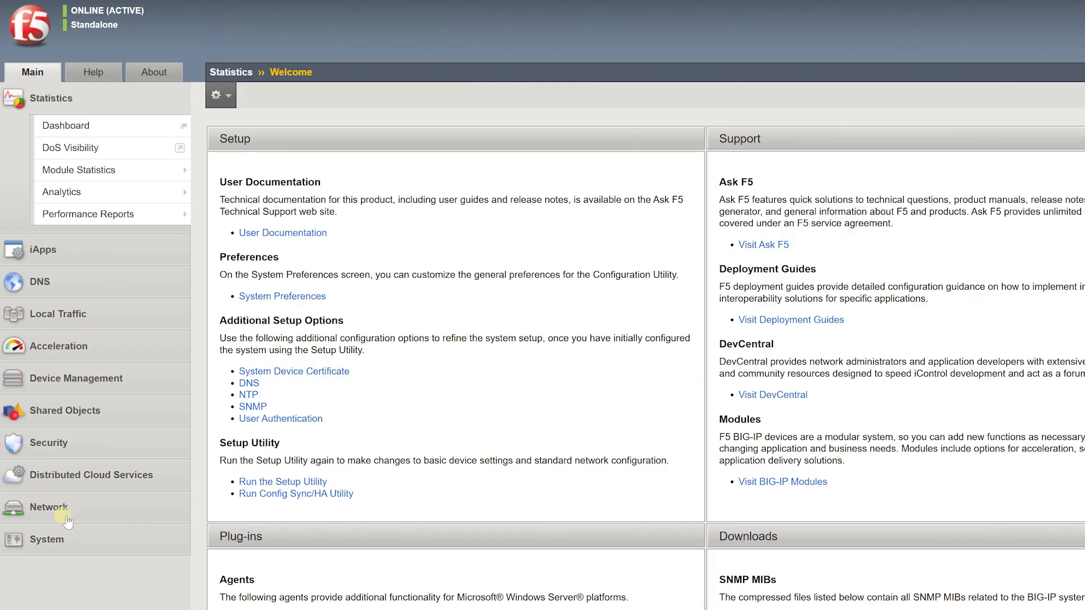
Go to the Application Security Advanced Configuration System Variables list.
{"action": "left_click", "coordinate": [57, 446]}
{"action": "mouse_move", "coordinate": [57, 449]}
{"action": "mouse_move", "coordinate": [71, 554]}
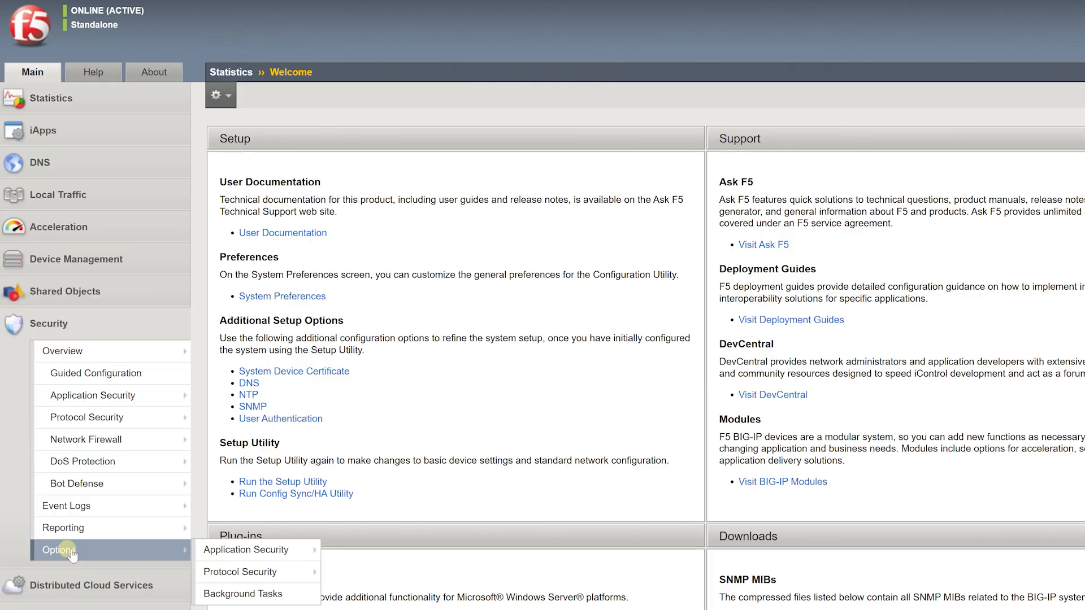
{"action": "mouse_move", "coordinate": [232, 551]}
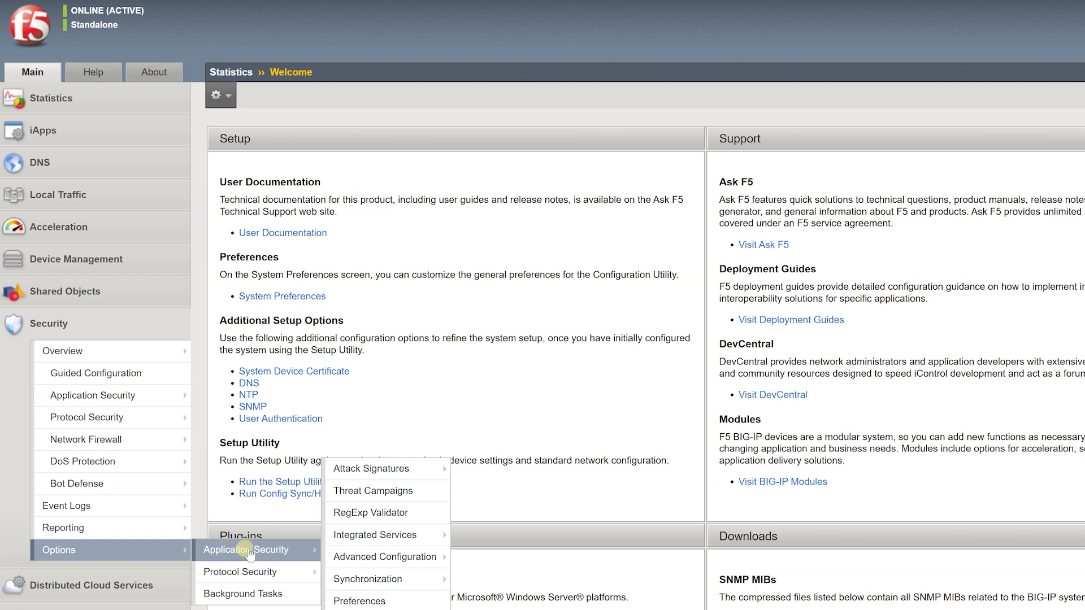
{"action": "mouse_move", "coordinate": [378, 559]}
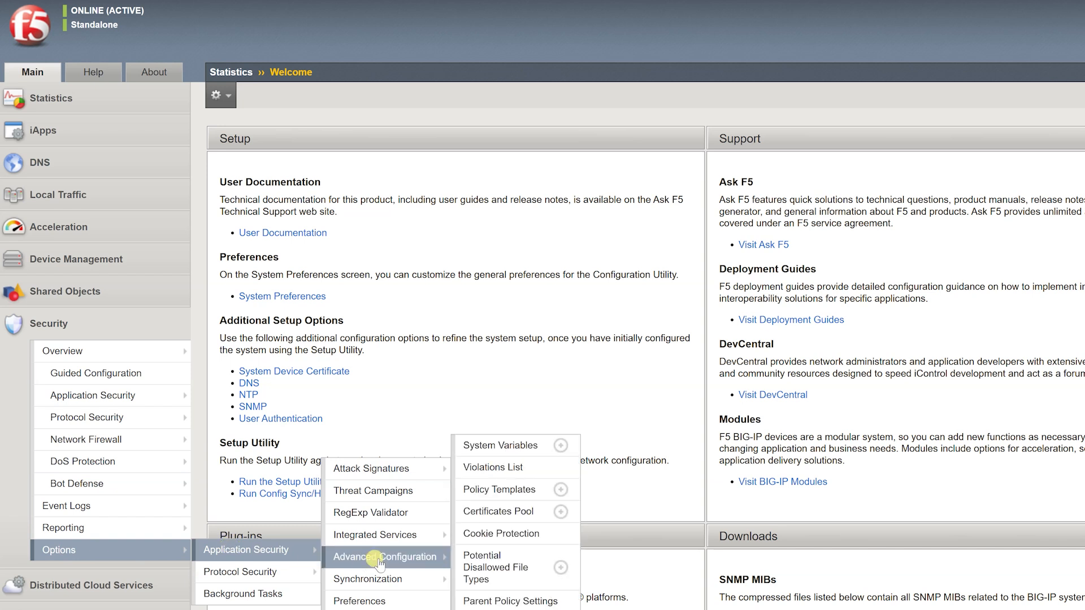
{"action": "left_click", "coordinate": [487, 449]}
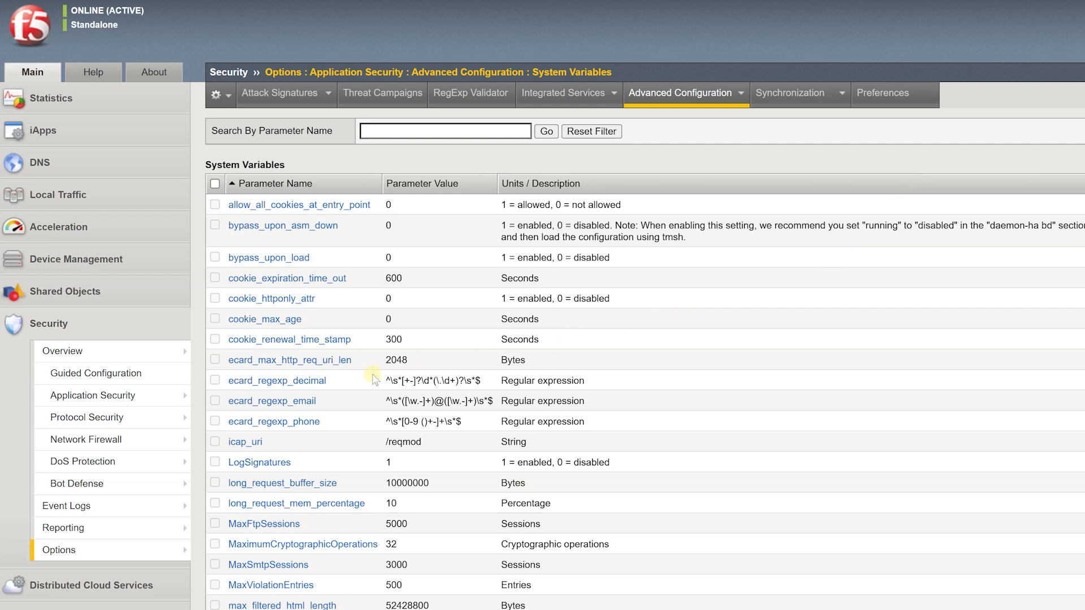
Replace icap_uri's /reqmod value with /icapuri, then search for virus_header_name.
{"action": "left_click", "coordinate": [258, 446]}
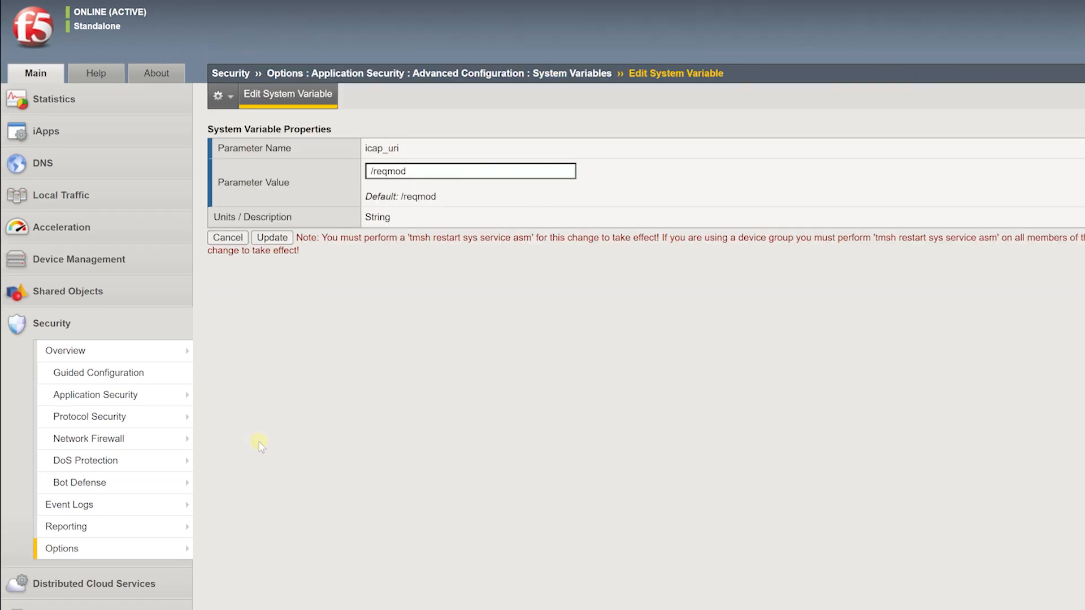
{"action": "left_click_drag", "start_coordinate": [421, 172], "coordinate": [318, 180]}
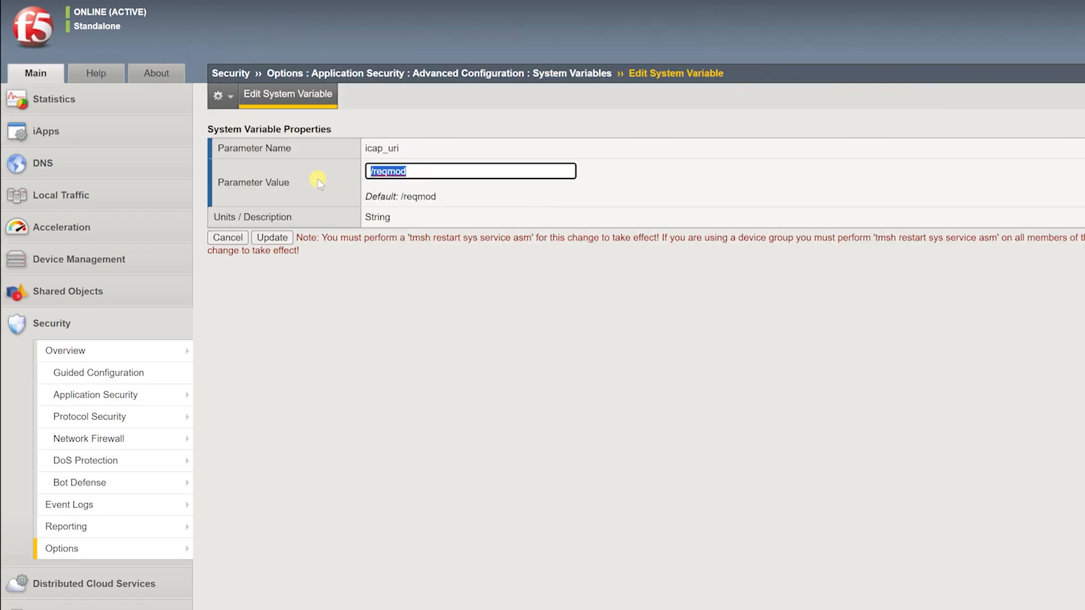
{"action": "type", "text": "/icapuri"}
{"action": "left_click", "coordinate": [270, 240]}
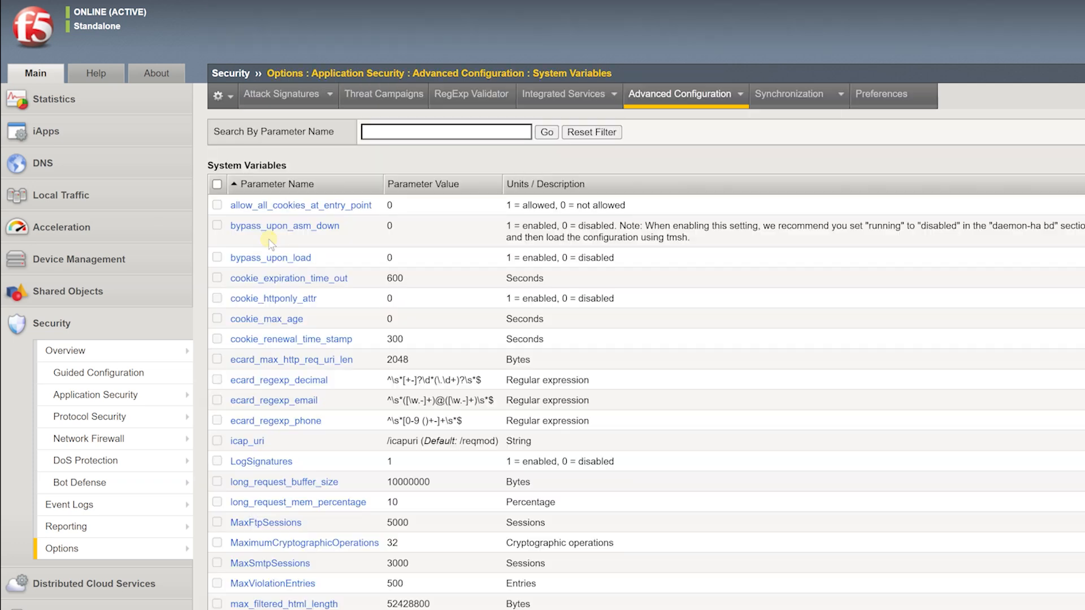
{"action": "left_click", "coordinate": [380, 132]}
{"action": "type", "text": "virus"}
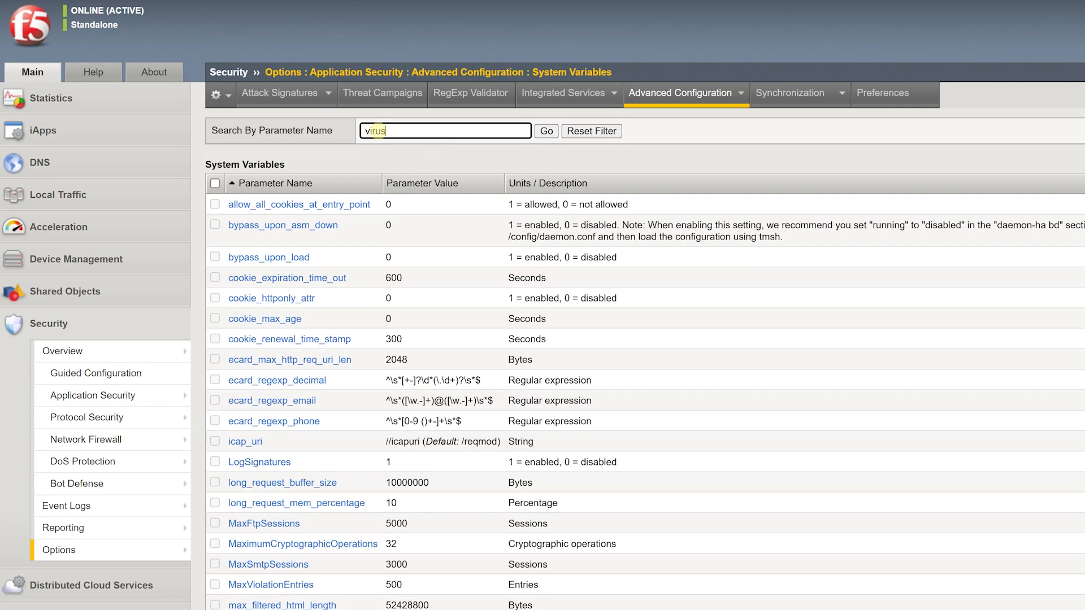
{"action": "type", "text": "_header_name"}
Filter to virus_header_name and open it, showing X-Virus-Name,X-Infection-Found.
{"action": "left_click", "coordinate": [543, 132]}
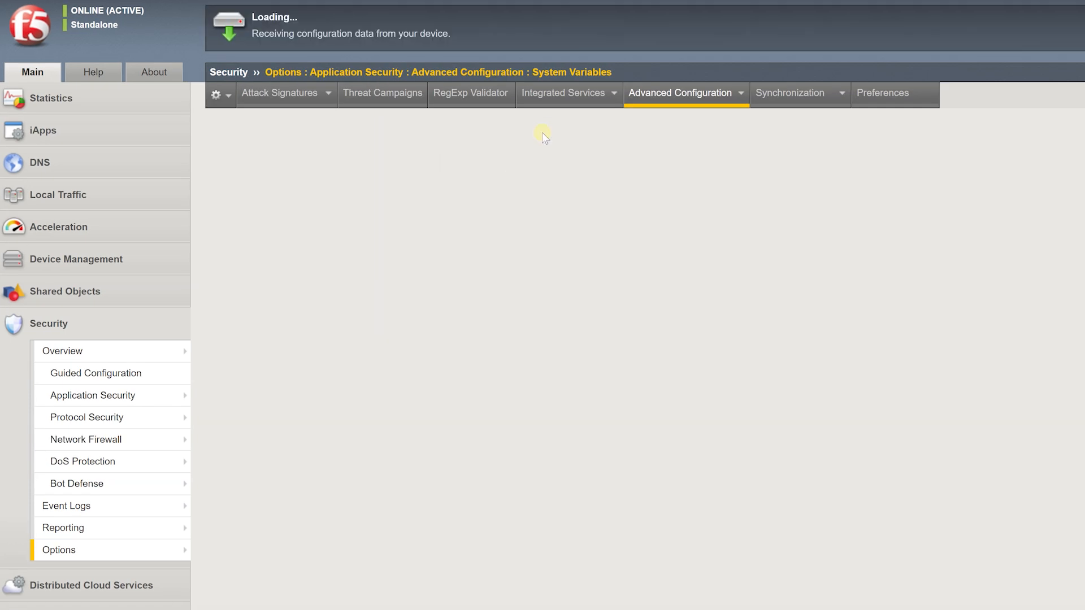
{"action": "left_click", "coordinate": [304, 206]}
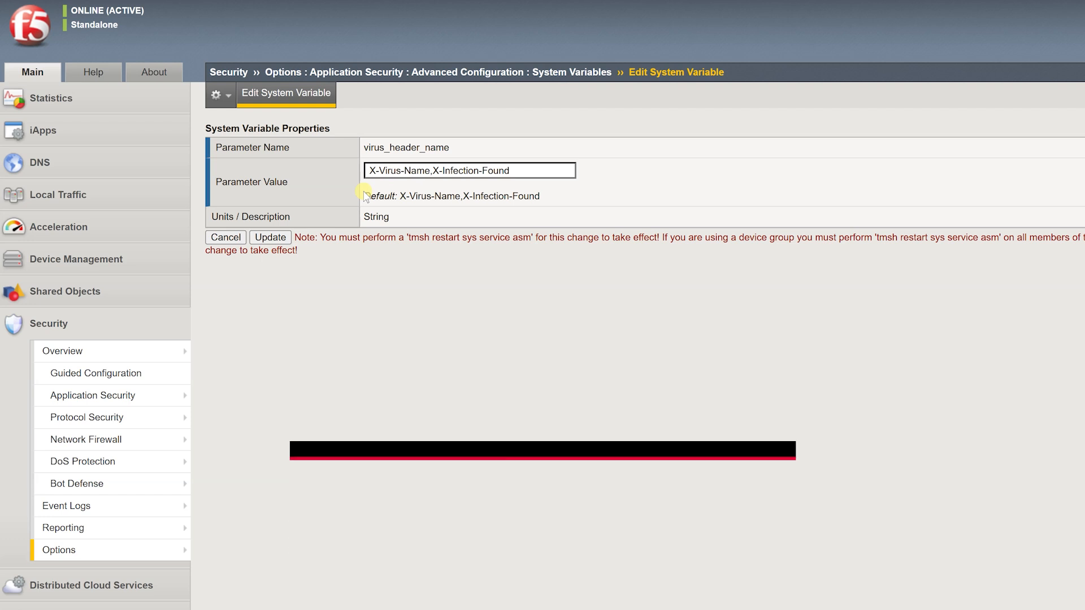
Update virus_header_name, keeping the value X-Virus-Name,X-Infection-Found.
{"action": "left_click", "coordinate": [263, 242]}
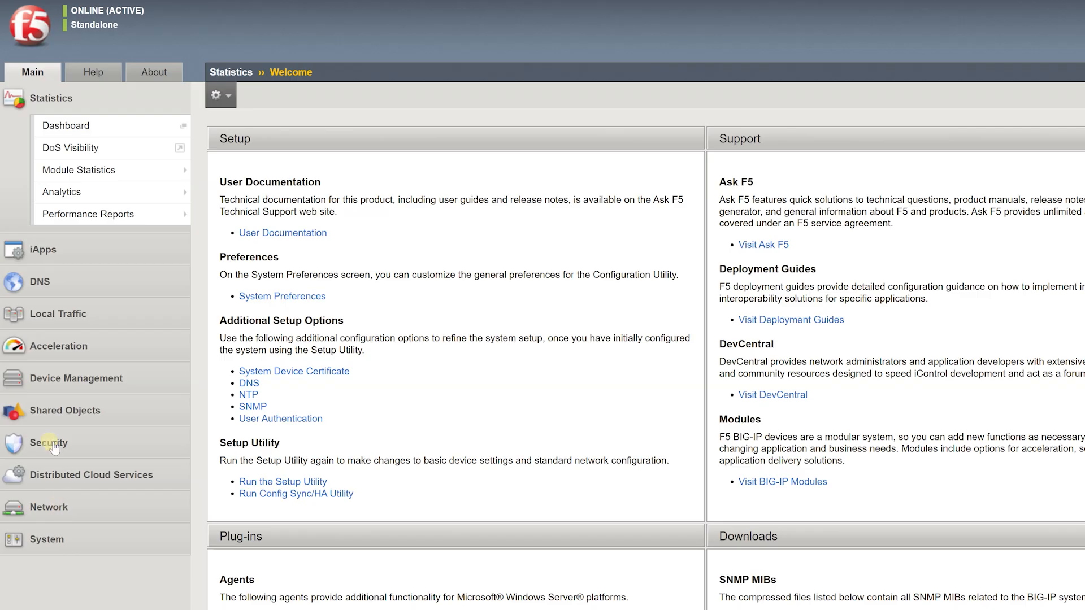
Open F5testpolicy from the Security Policies list.
{"action": "left_click", "coordinate": [51, 443]}
{"action": "mouse_move", "coordinate": [63, 397]}
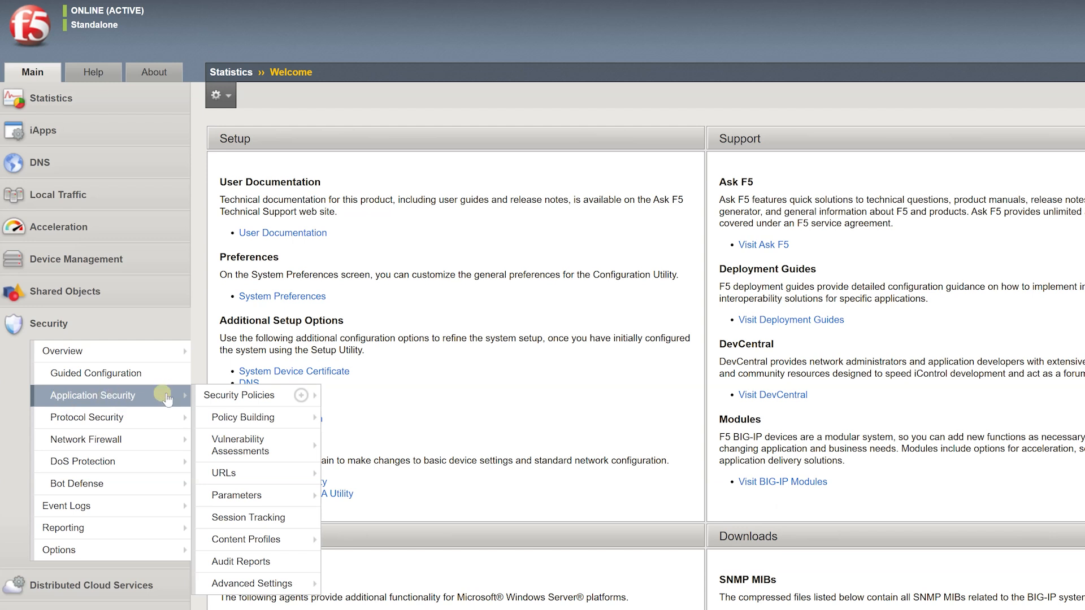
{"action": "left_click", "coordinate": [228, 399]}
{"action": "left_click", "coordinate": [384, 396]}
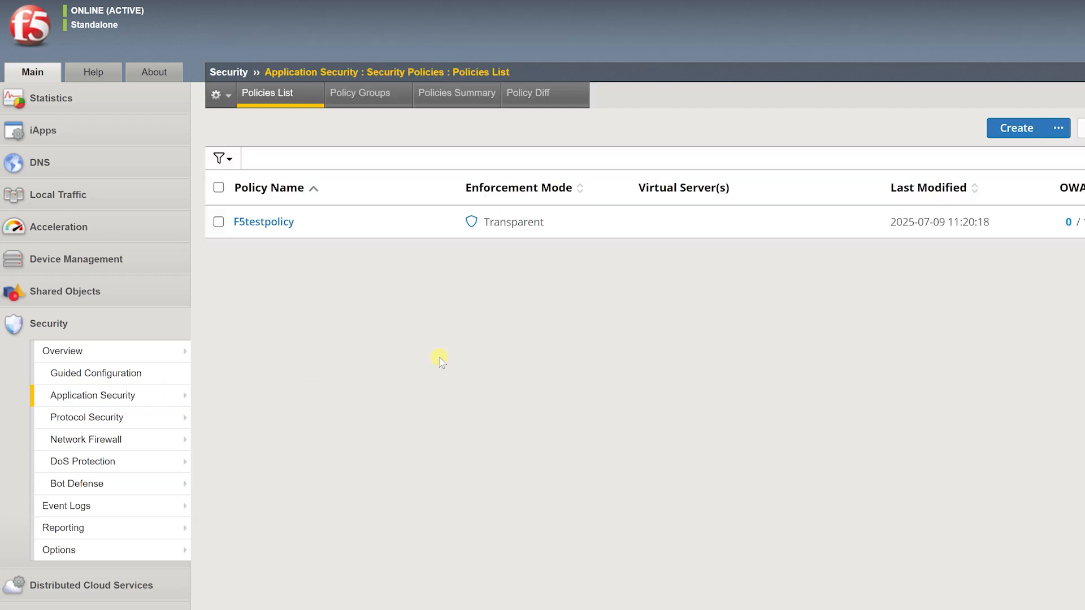
{"action": "left_click", "coordinate": [269, 225]}
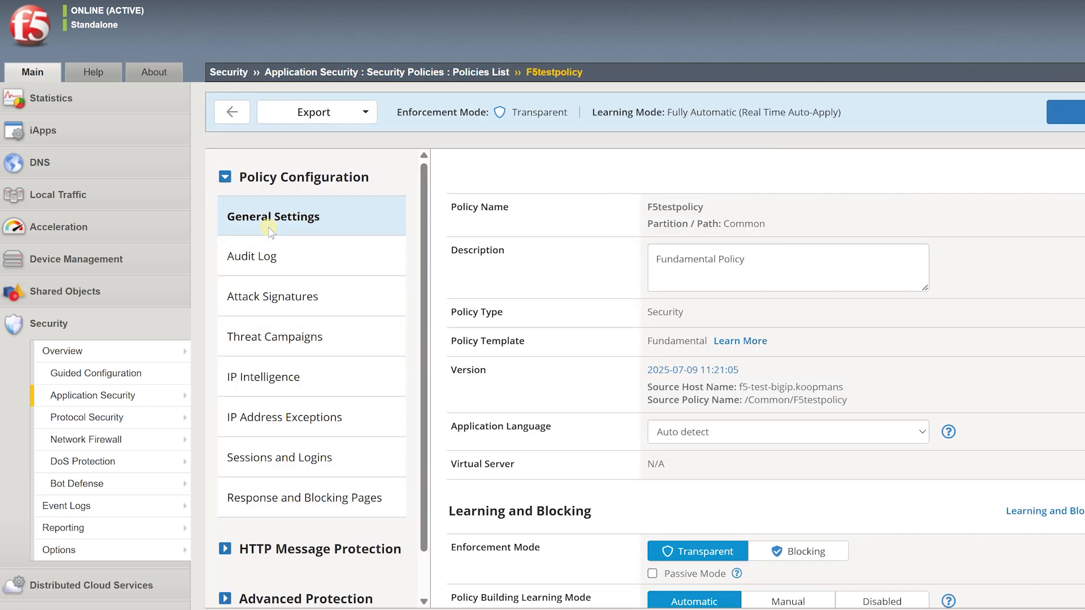
Enable Scan HTTP Uploads and add F5TestXMLProfile for SOAP attachment scanning.
{"action": "scroll", "coordinate": [483, 379], "scroll_direction": "down", "scroll_amount": 12}
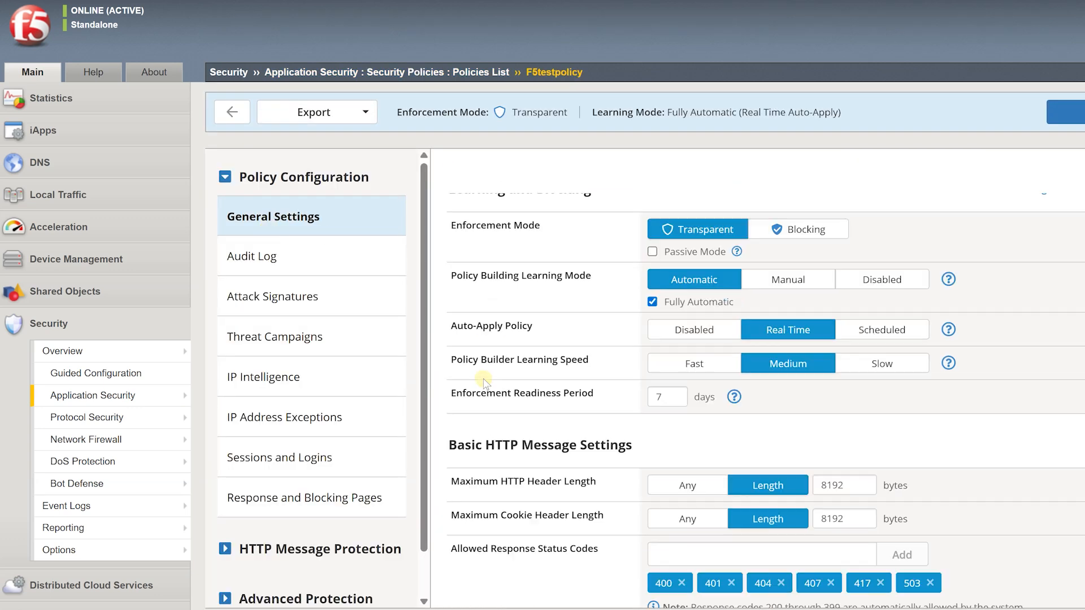
{"action": "scroll", "coordinate": [483, 379], "scroll_direction": "down", "scroll_amount": 5}
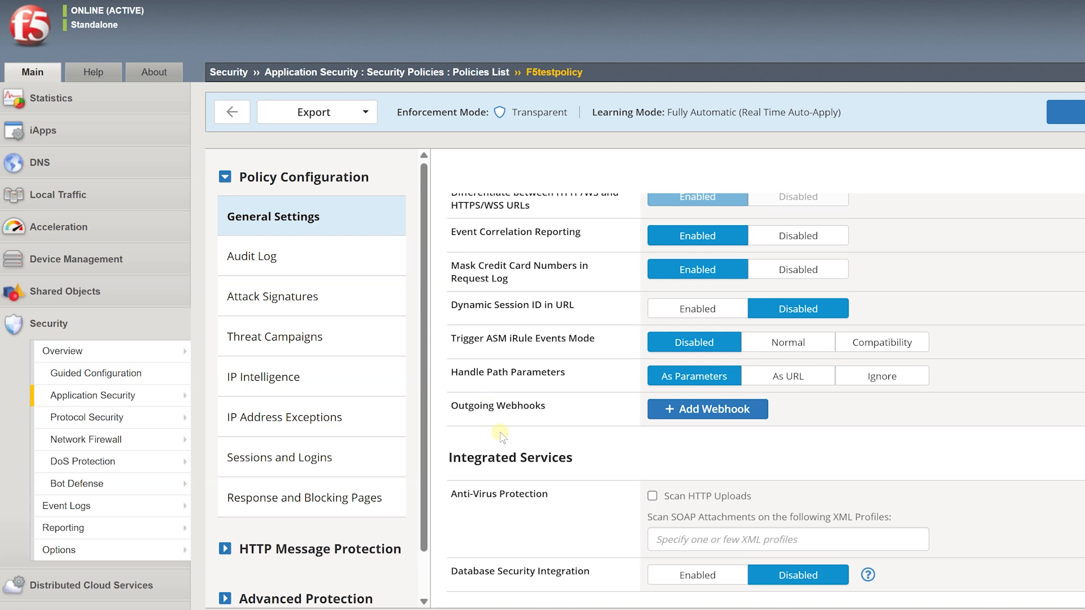
{"action": "left_click", "coordinate": [652, 496]}
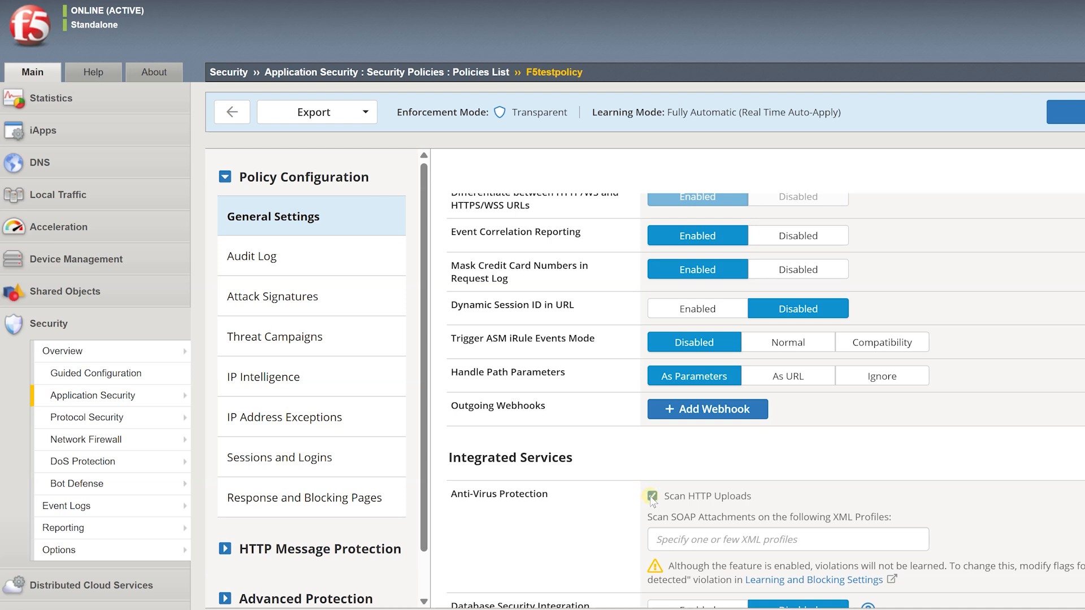
{"action": "left_click", "coordinate": [695, 540]}
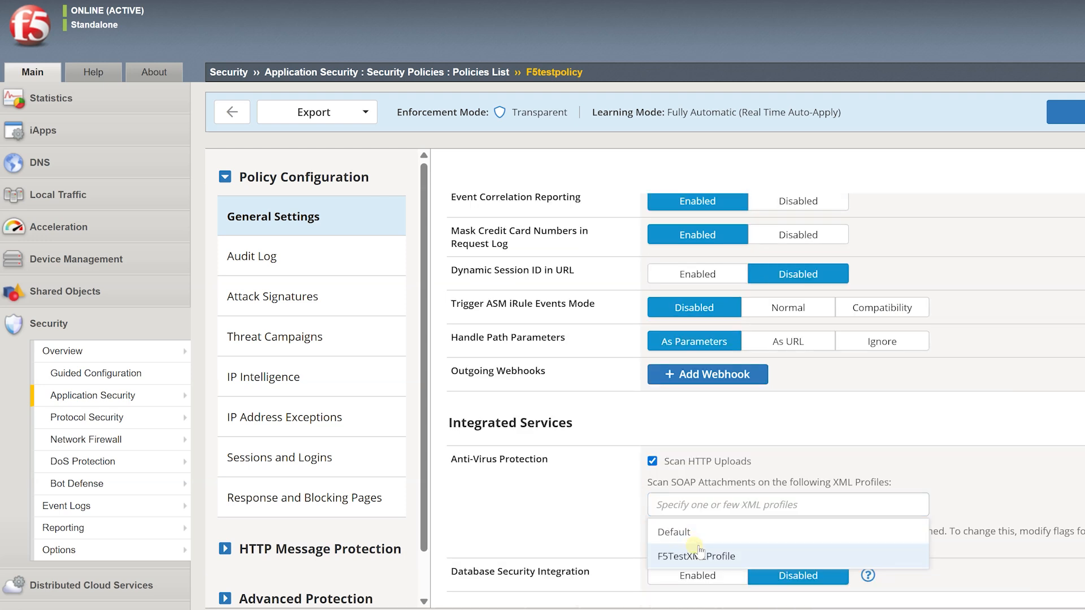
{"action": "left_click", "coordinate": [694, 545]}
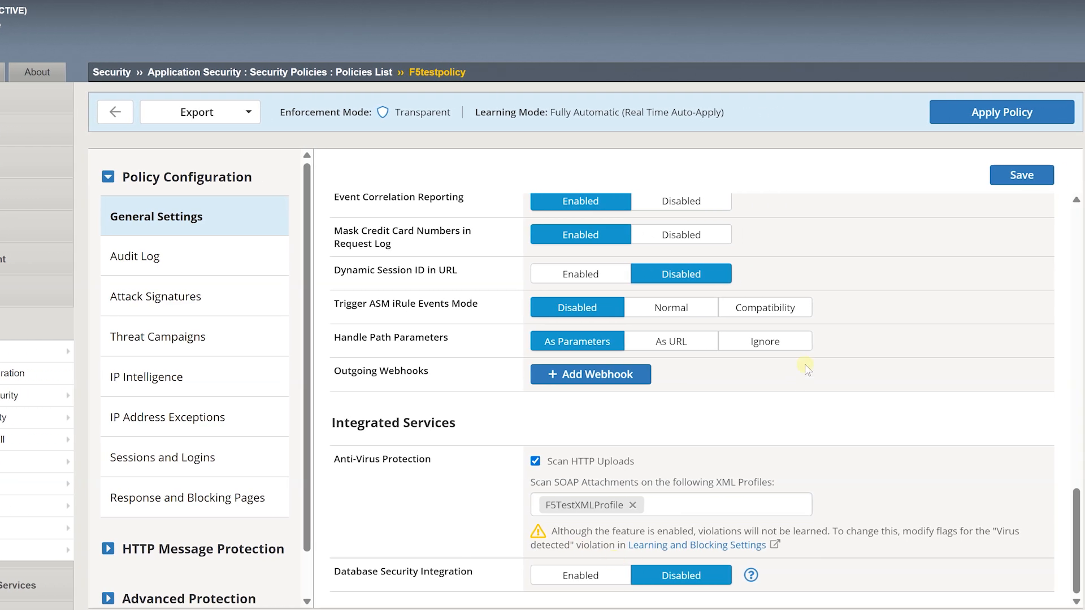
Save F5testpolicy's anti-virus General Settings and apply the policy.
{"action": "left_click", "coordinate": [1022, 176]}
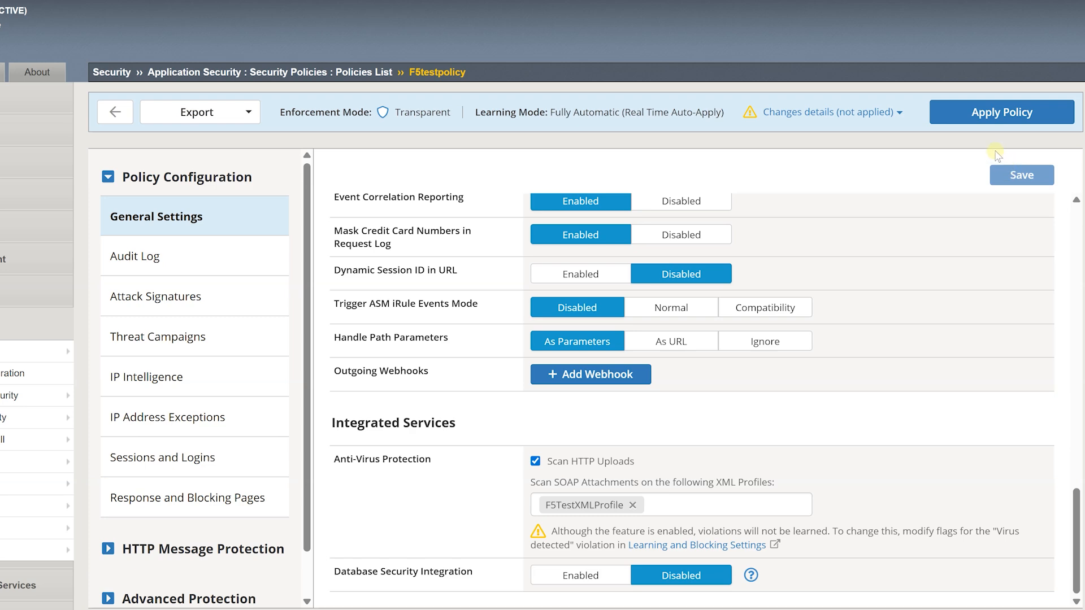
{"action": "left_click", "coordinate": [983, 113]}
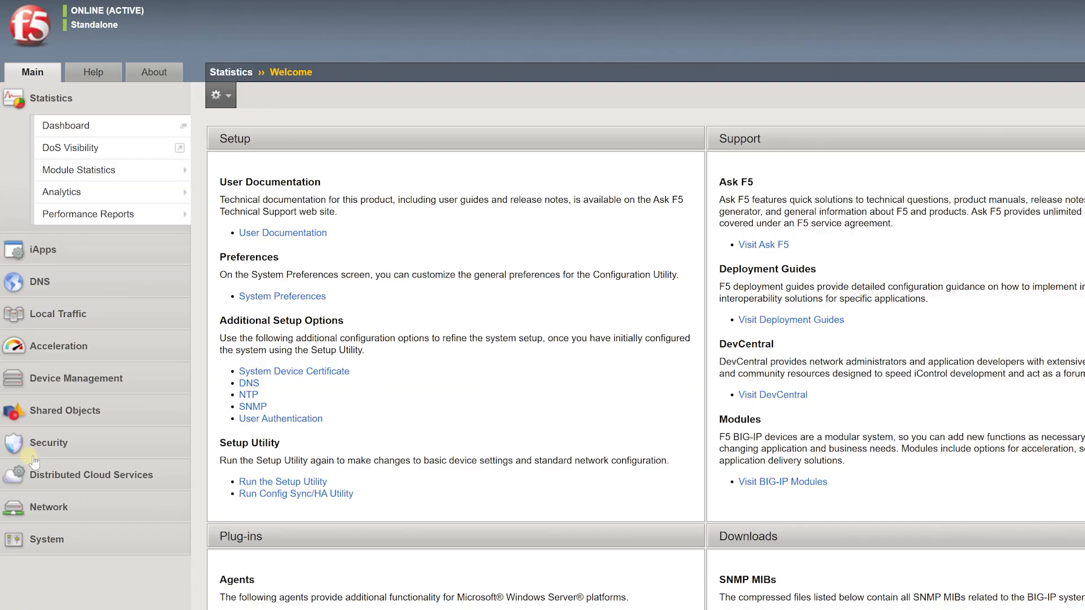
Open the icap_uri system variable for editing from the System Variables list.
{"action": "left_click", "coordinate": [34, 441]}
{"action": "mouse_move", "coordinate": [56, 537]}
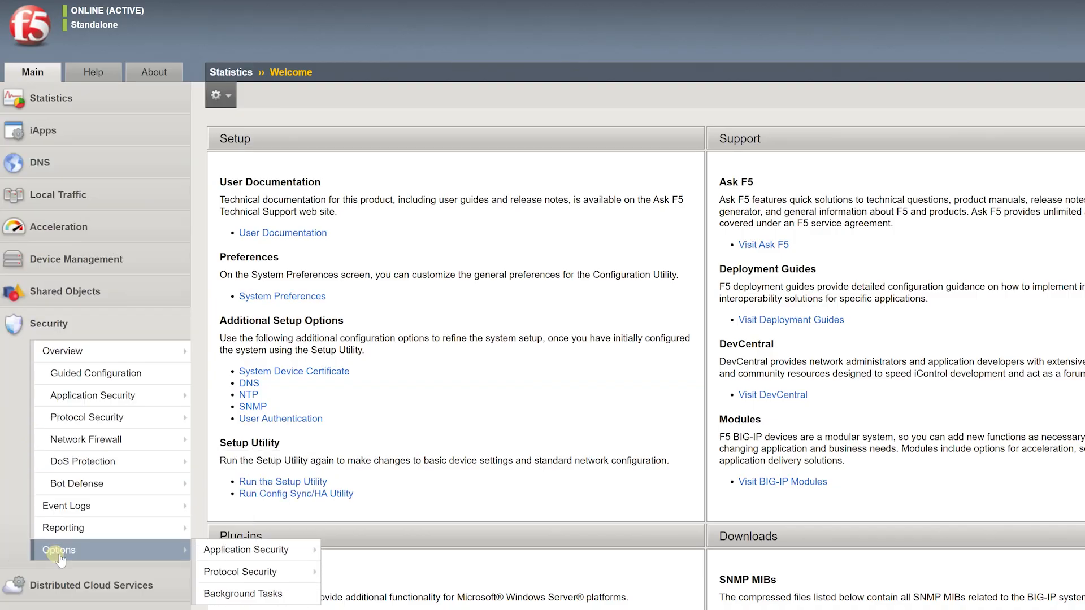
{"action": "mouse_move", "coordinate": [271, 551]}
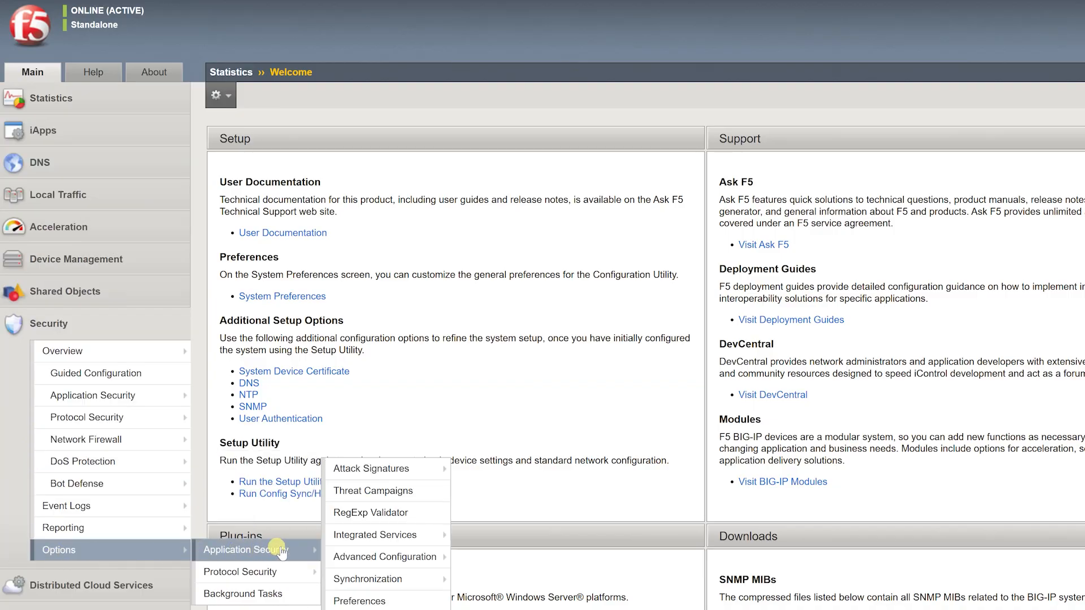
{"action": "mouse_move", "coordinate": [384, 557]}
{"action": "left_click", "coordinate": [515, 445]}
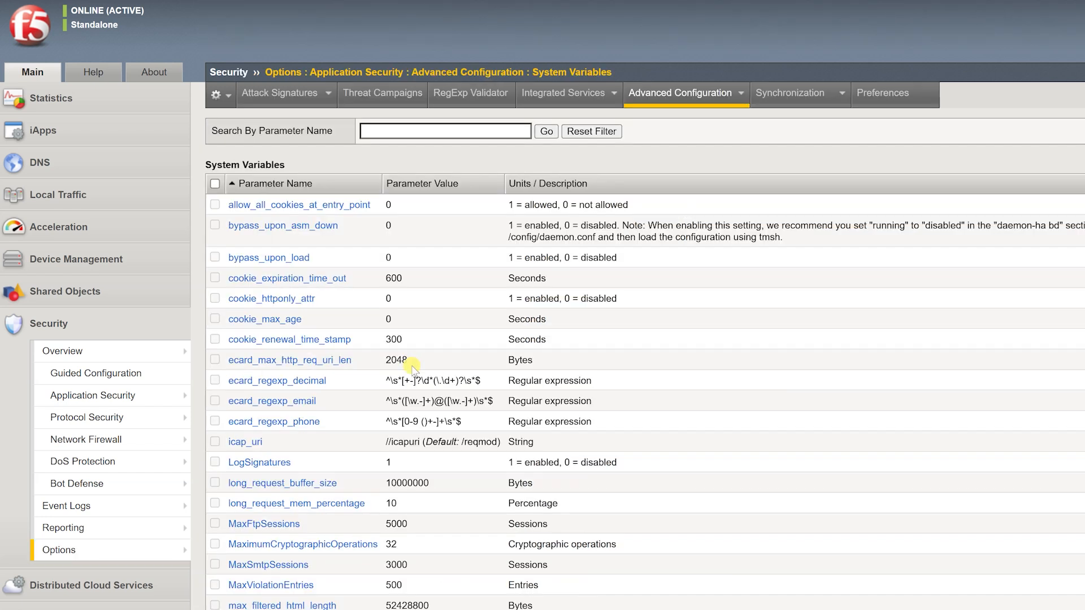
{"action": "left_click", "coordinate": [254, 443]}
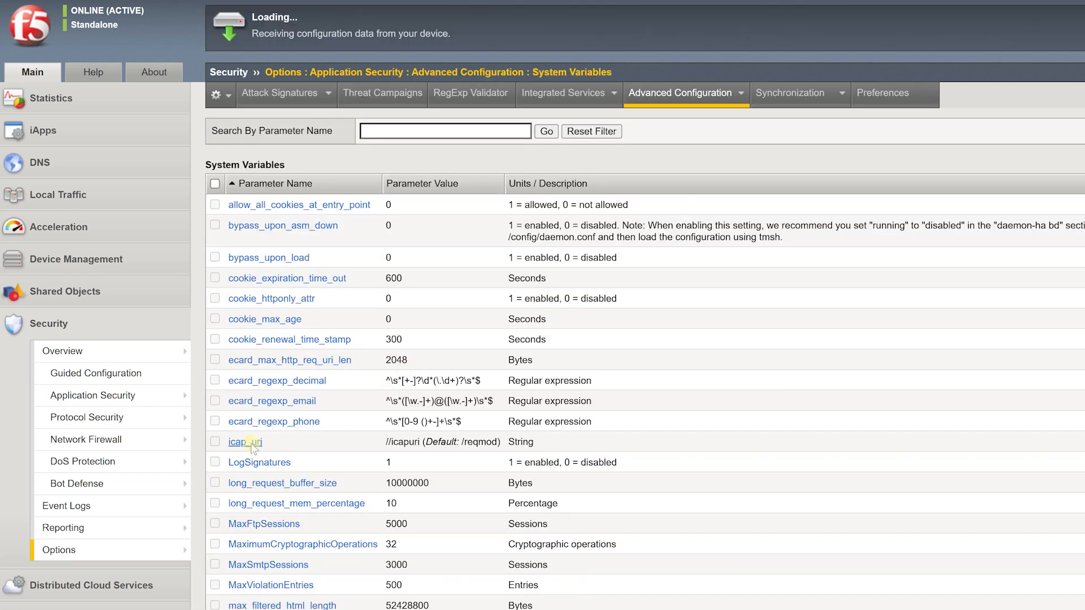
Find virus_header_name and update it with X-Virus-Name,X-Infection-Found.
{"action": "type", "text": "virus_header_n"}
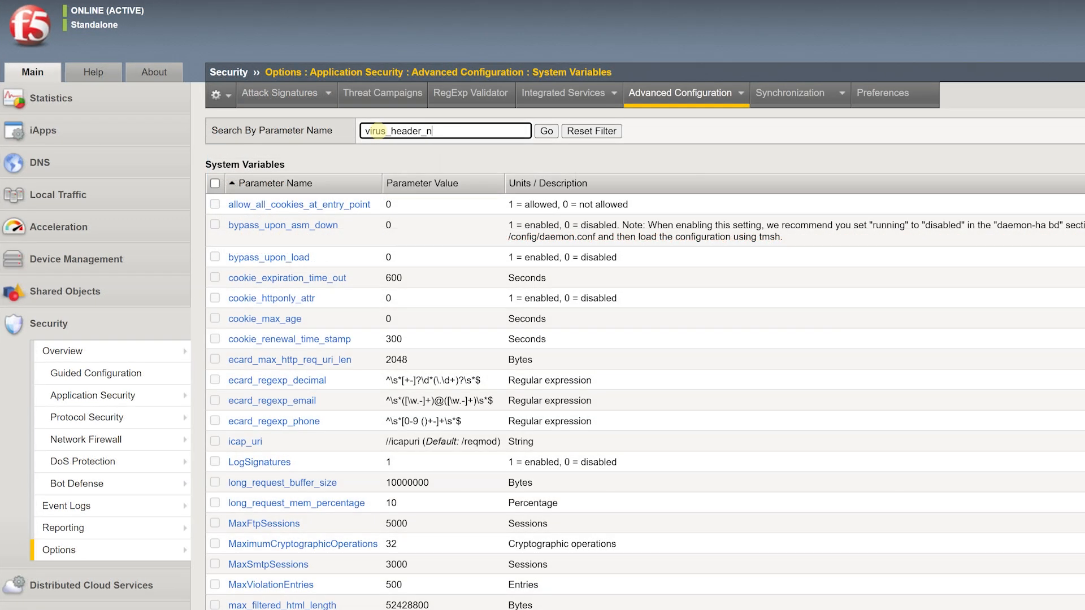
{"action": "type", "text": "ame"}
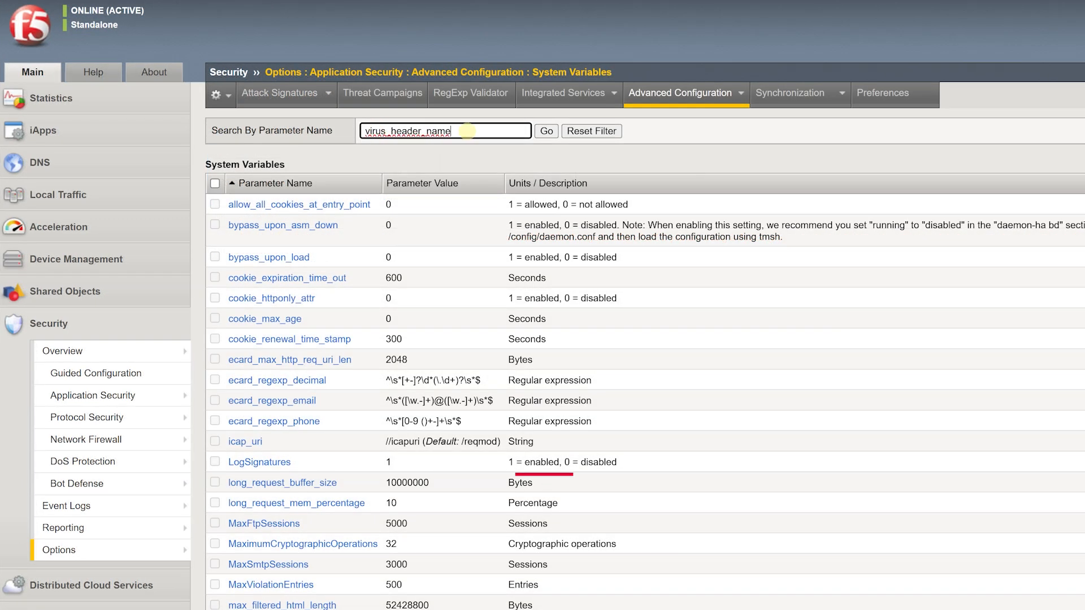
{"action": "left_click", "coordinate": [544, 131]}
{"action": "left_click", "coordinate": [304, 204]}
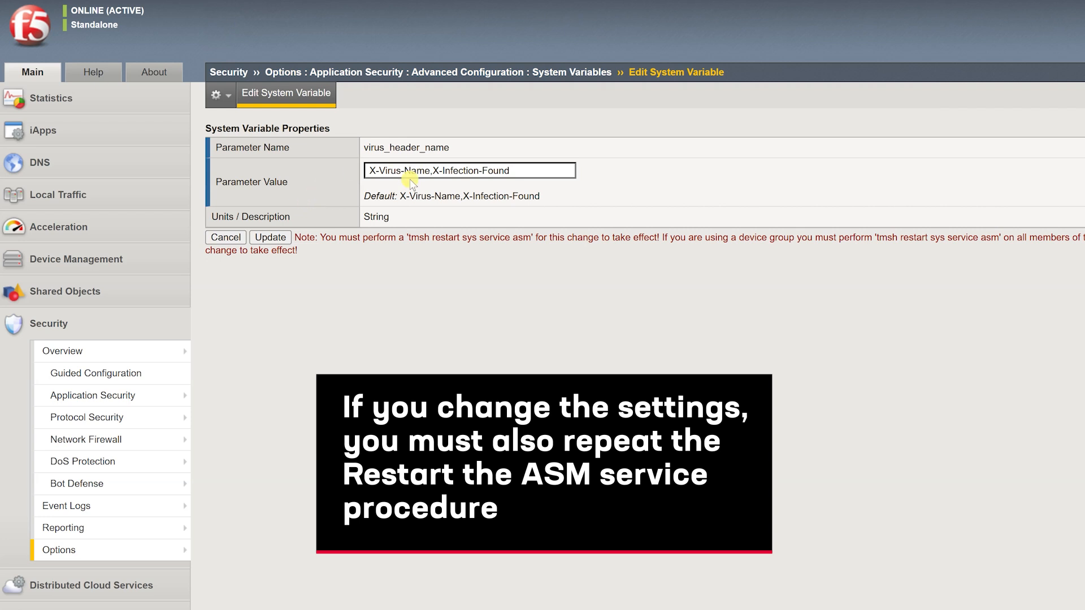
{"action": "left_click", "coordinate": [270, 238]}
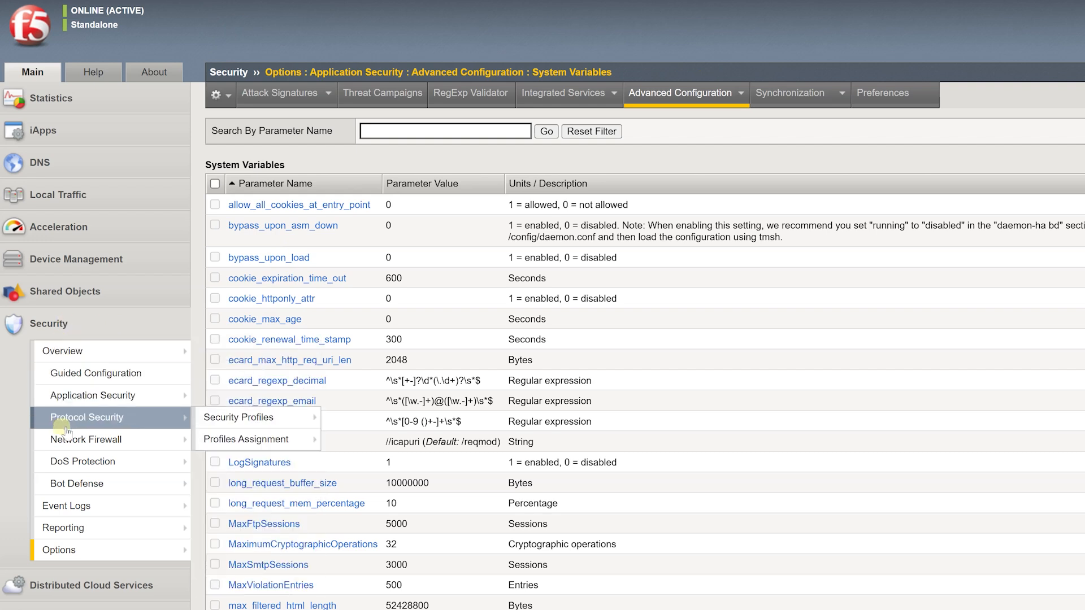
Create SMTP security profile F5TestSMTP with Virus Detection set to Alarm and Block.
{"action": "mouse_move", "coordinate": [240, 417]}
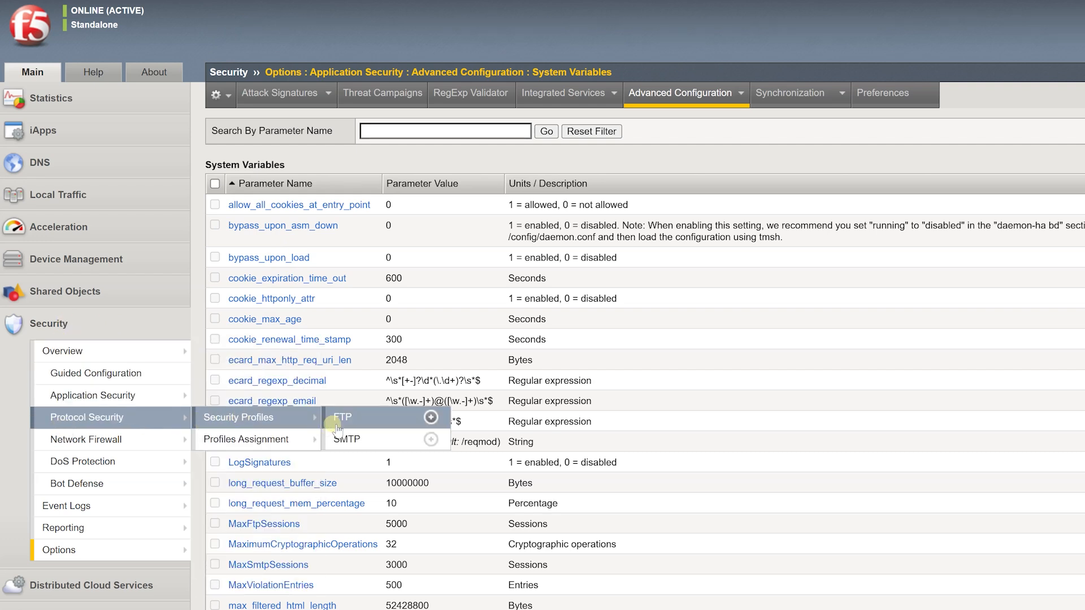
{"action": "left_click", "coordinate": [347, 441]}
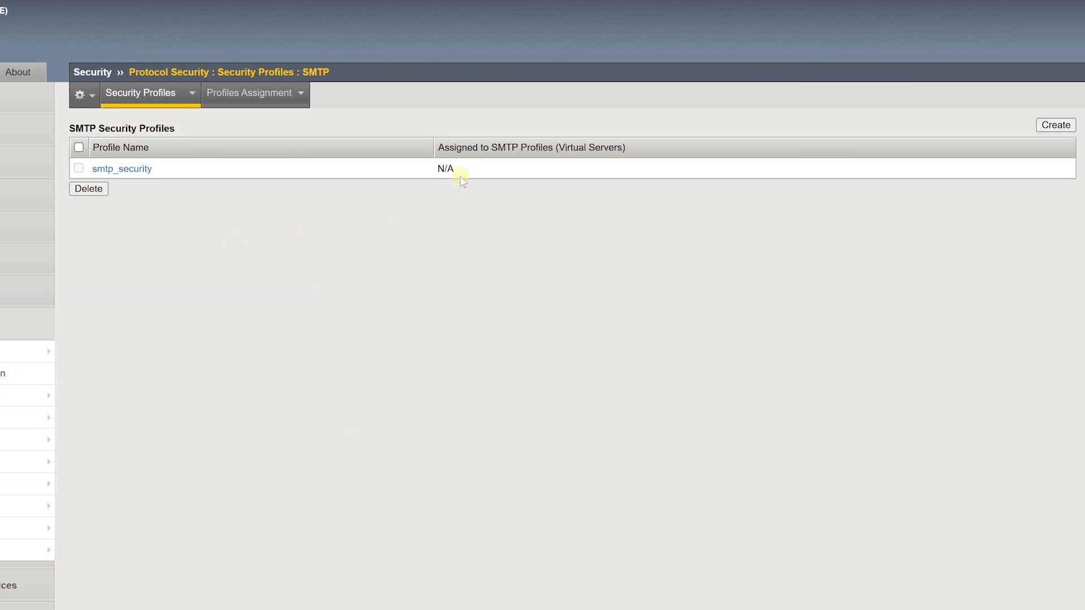
{"action": "left_click", "coordinate": [1047, 124]}
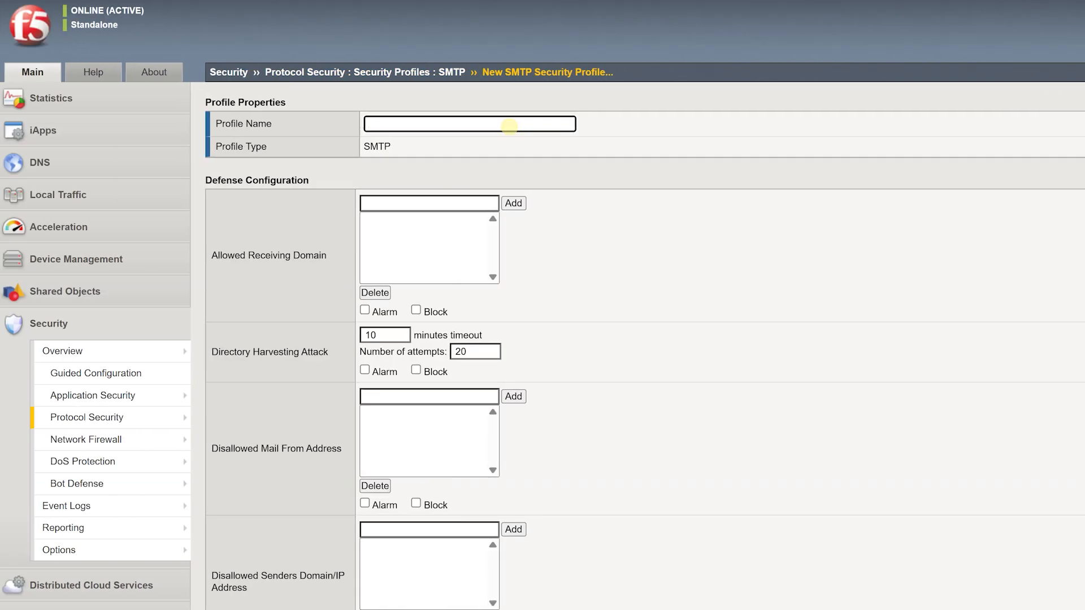
{"action": "left_click", "coordinate": [509, 125]}
{"action": "type", "text": "F5TestSMTP"}
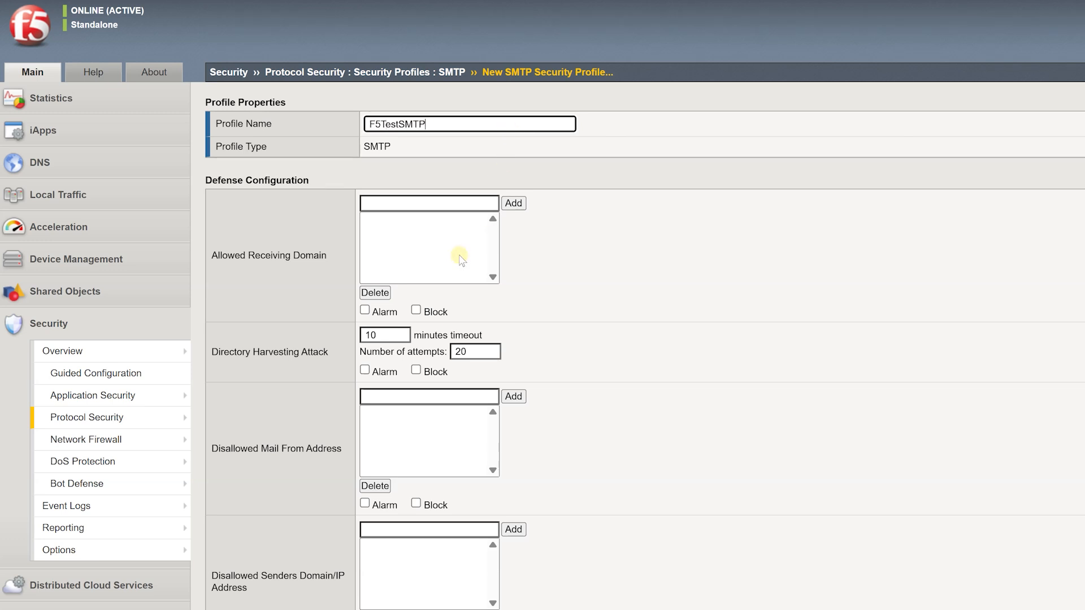
{"action": "scroll", "coordinate": [461, 252], "scroll_direction": "down", "scroll_amount": 7}
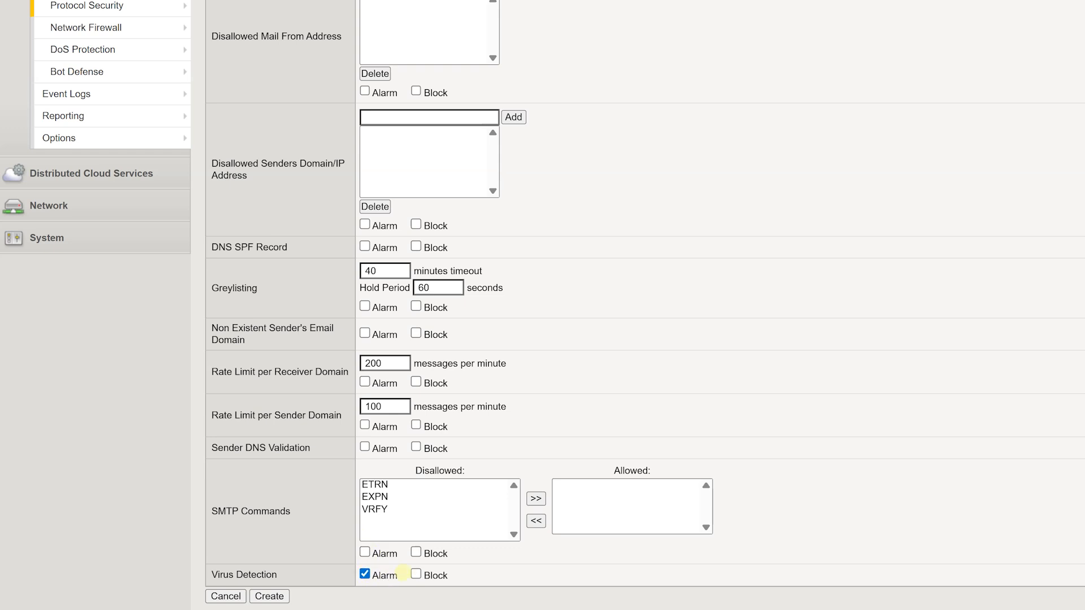
{"action": "left_click", "coordinate": [416, 574]}
{"action": "left_click", "coordinate": [269, 597]}
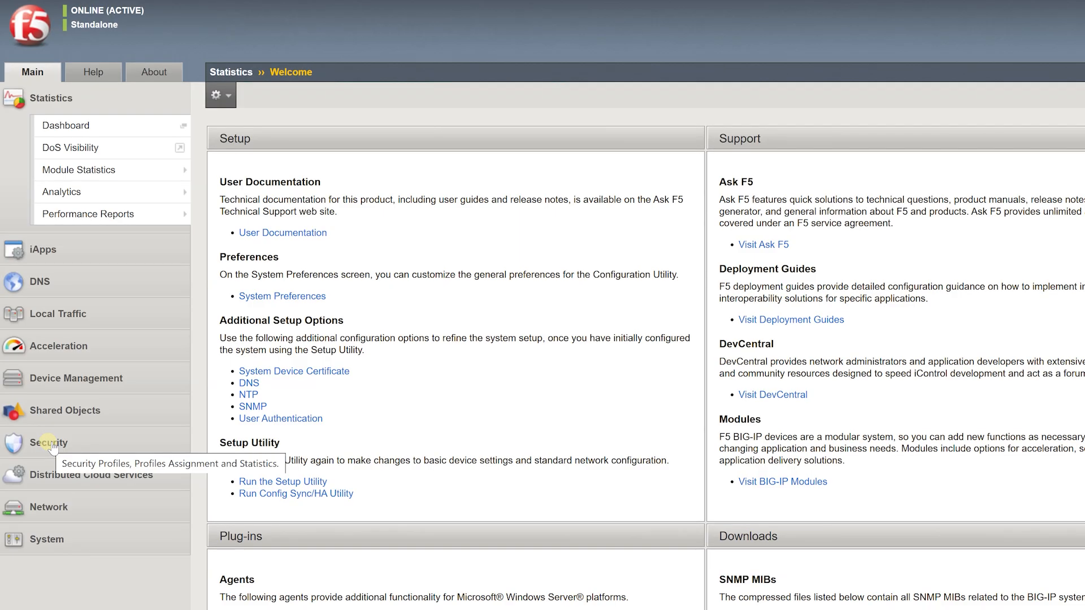
{"action": "left_click", "coordinate": [46, 443]}
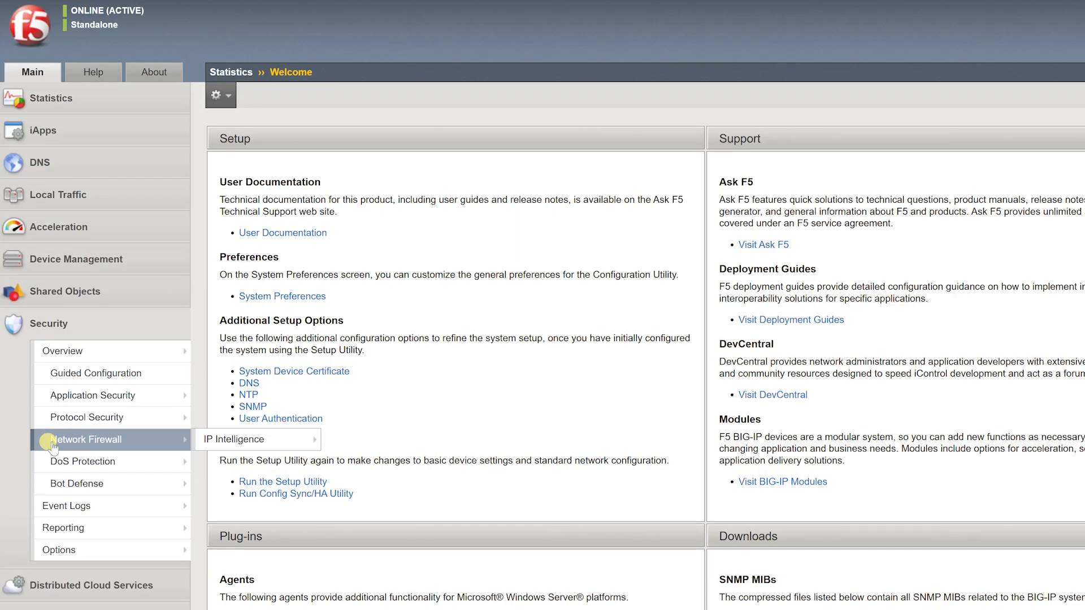
Open F5TestXMLProfile from F5testpolicy's XML Profiles list.
{"action": "mouse_move", "coordinate": [72, 400]}
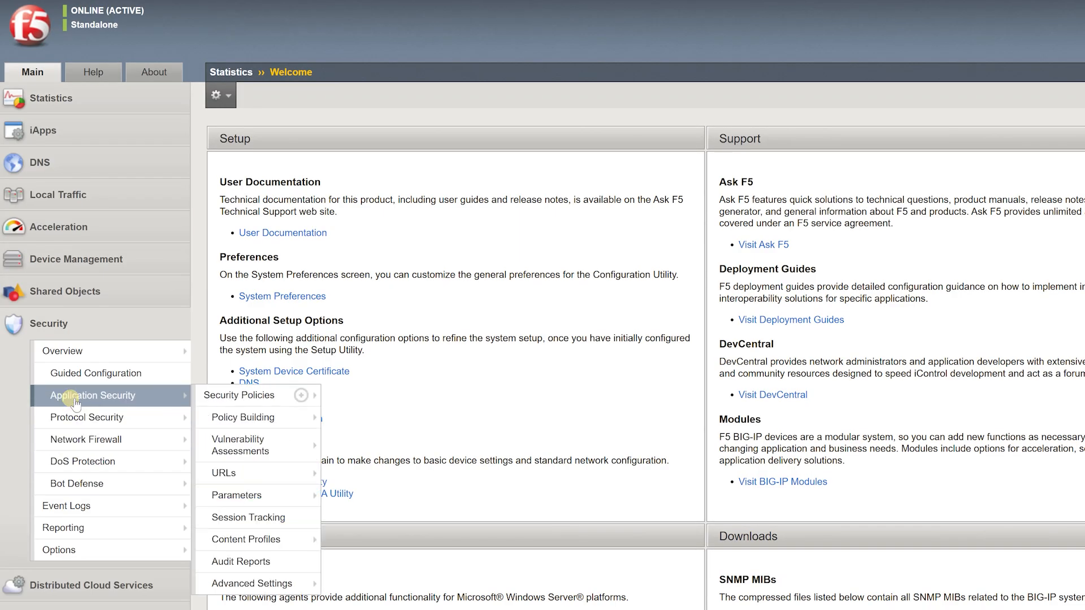
{"action": "mouse_move", "coordinate": [226, 537]}
{"action": "left_click", "coordinate": [350, 493]}
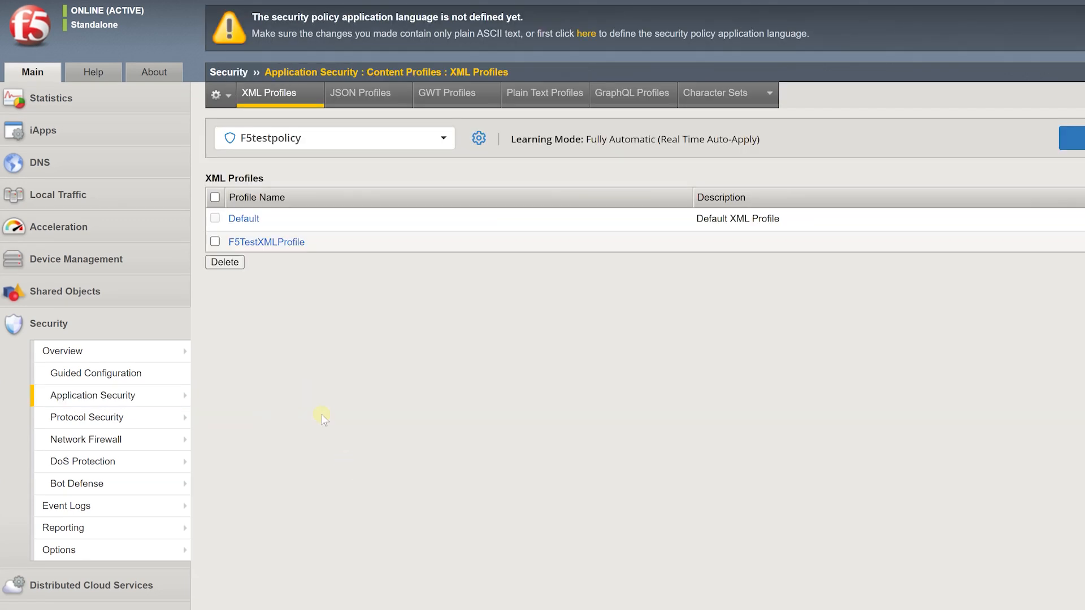
{"action": "left_click", "coordinate": [266, 242]}
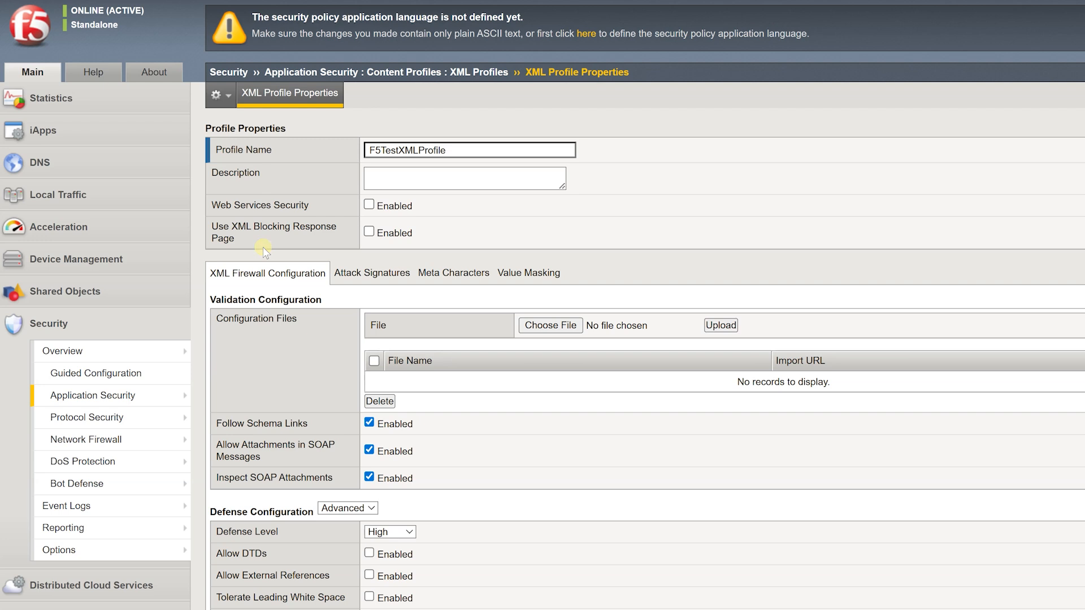
Mask the <password> element's value in F5TestXMLProfile, update it, and apply F5testpolicy.
{"action": "left_click", "coordinate": [530, 274]}
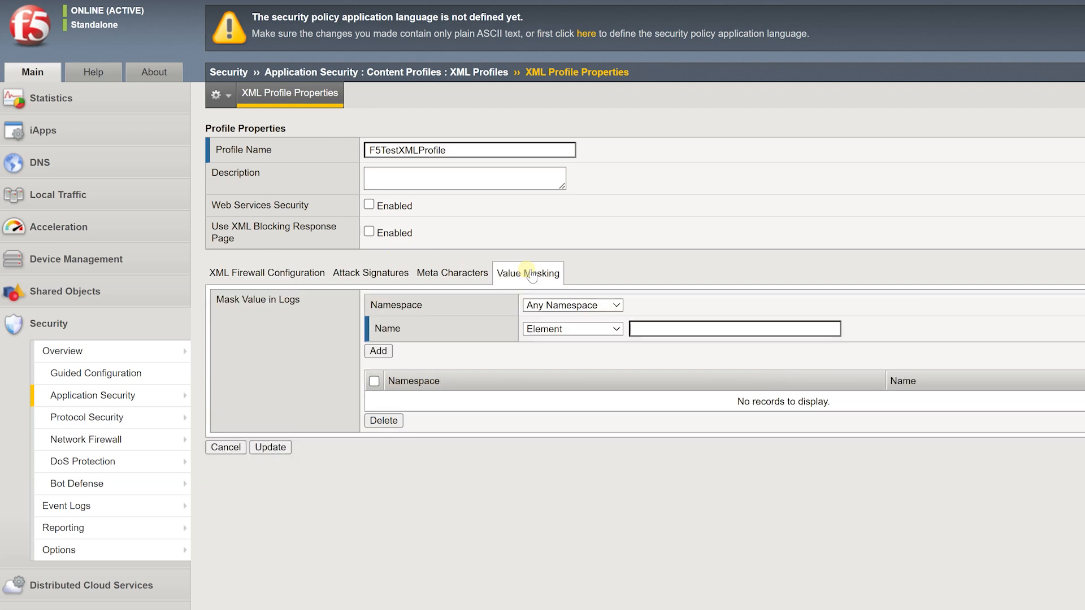
{"action": "left_click", "coordinate": [718, 329]}
{"action": "type", "text": "<password>a"}
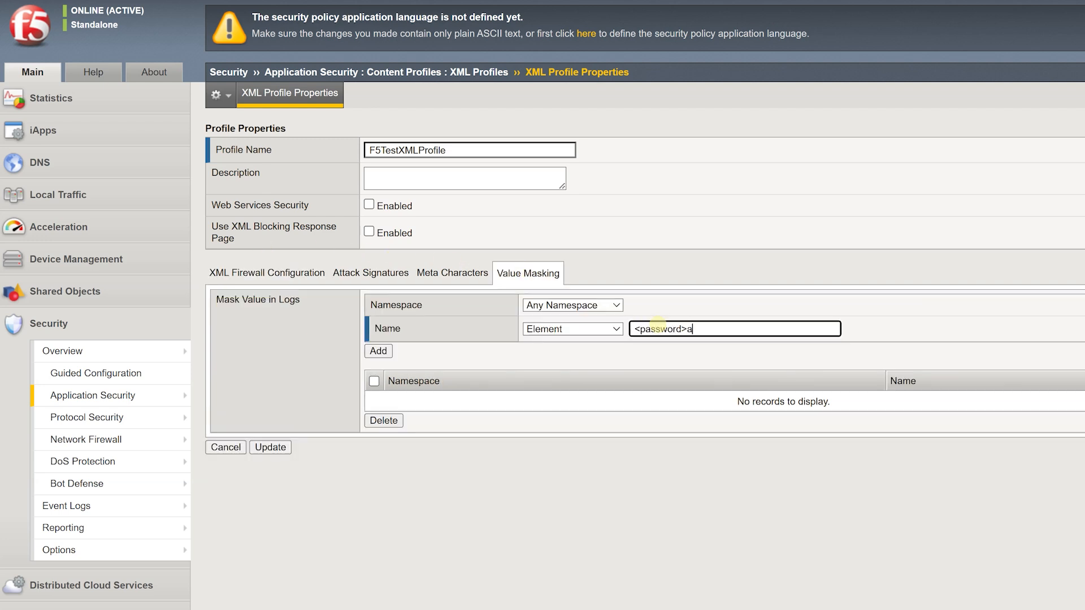
{"action": "type", "text": "bc123</password>"}
{"action": "left_click", "coordinate": [377, 351]}
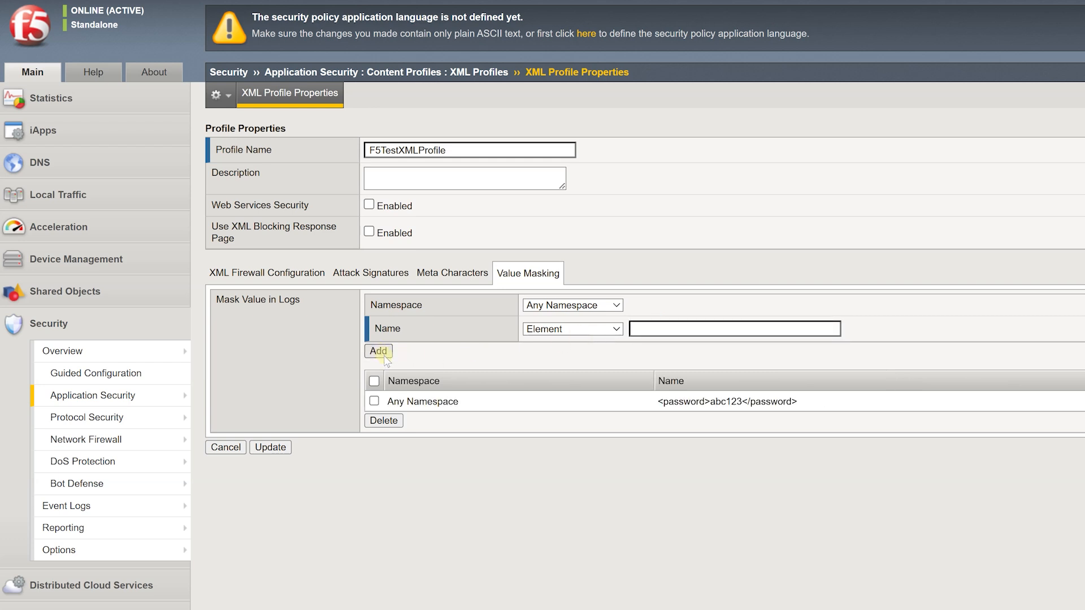
{"action": "left_click", "coordinate": [263, 449]}
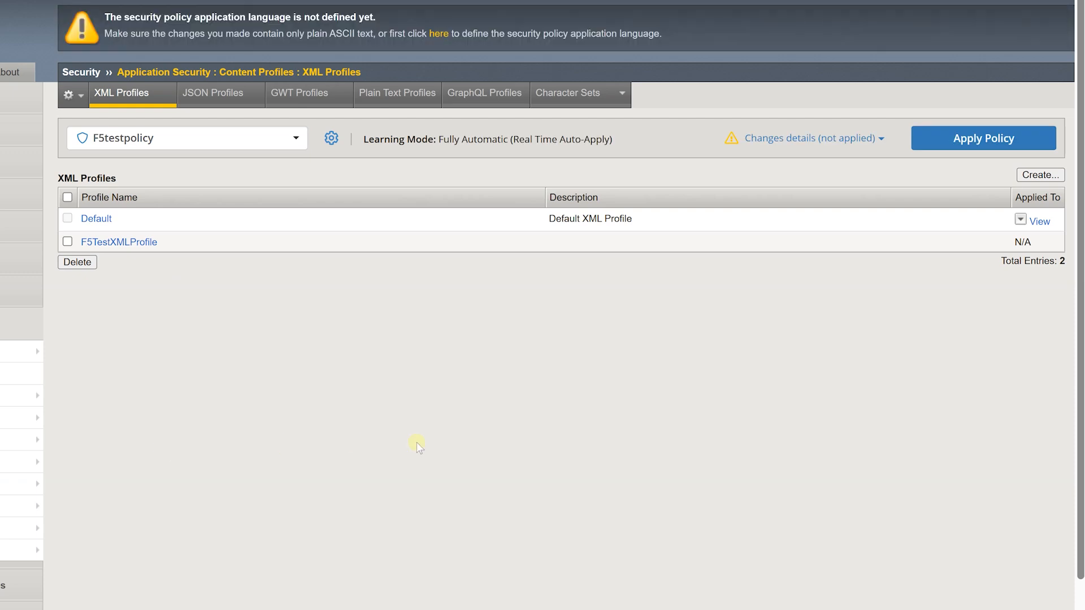
{"action": "left_click", "coordinate": [967, 142]}
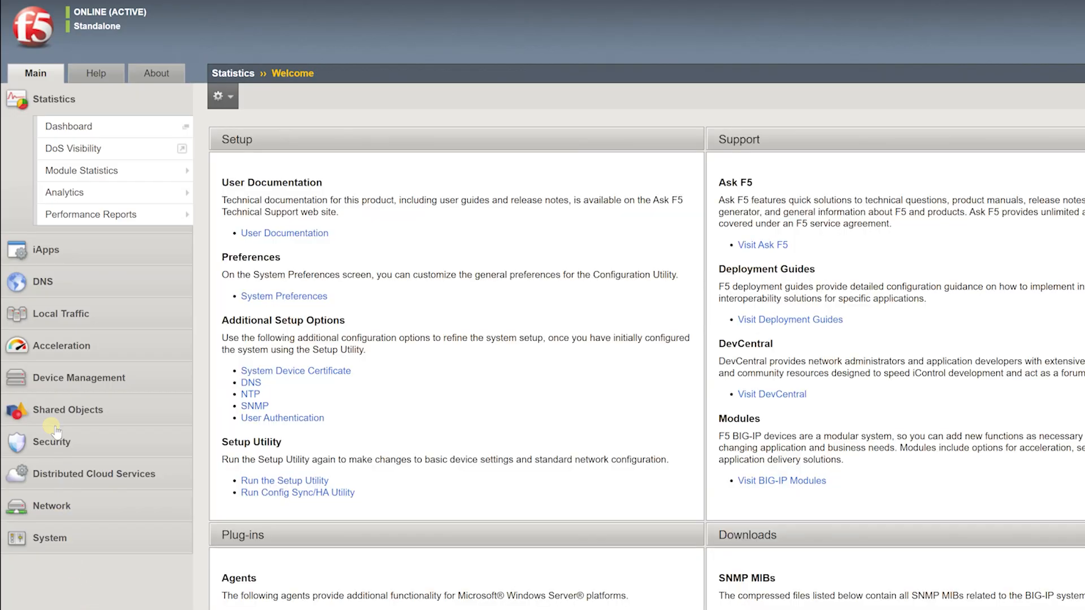
Display the Top viruses detected chart on the Security Reporting Application Charts page.
{"action": "left_click", "coordinate": [50, 442]}
{"action": "mouse_move", "coordinate": [158, 525]}
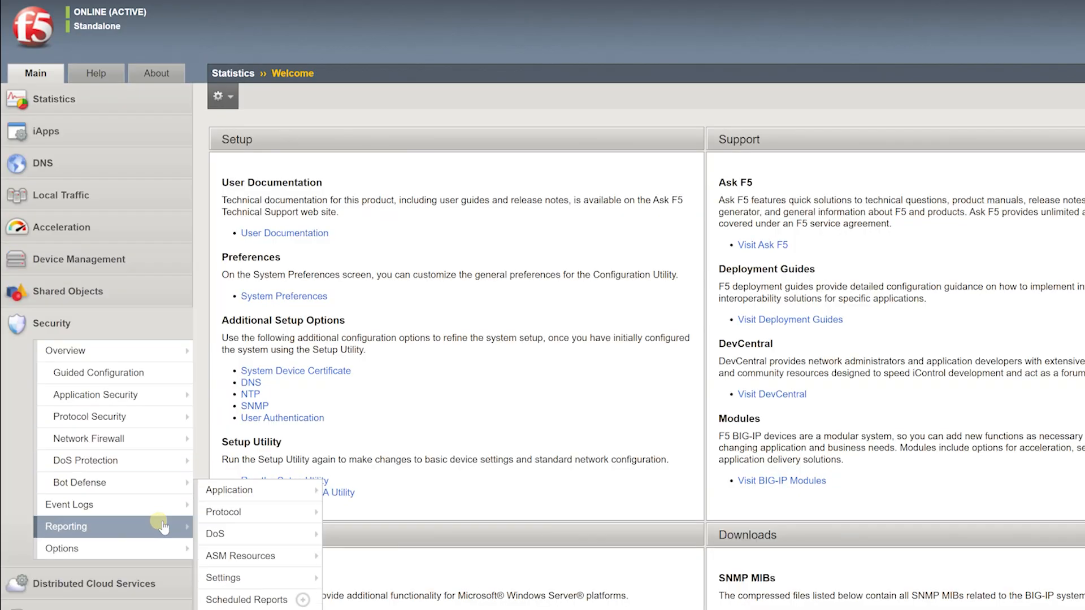
{"action": "mouse_move", "coordinate": [226, 492]}
{"action": "left_click", "coordinate": [352, 492]}
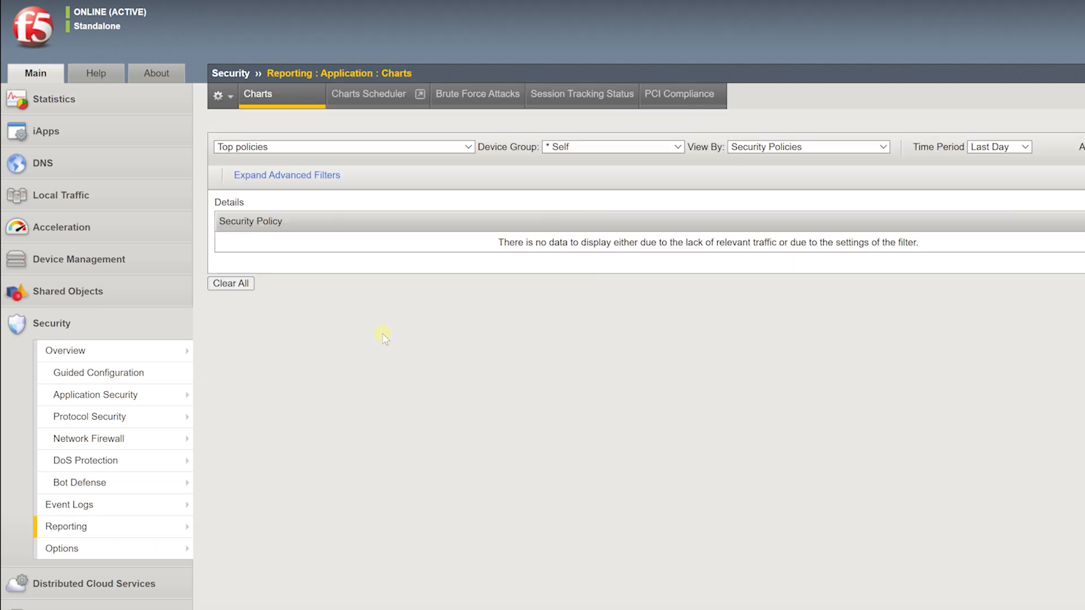
{"action": "left_click", "coordinate": [401, 148]}
{"action": "scroll", "coordinate": [406, 472], "scroll_direction": "down", "scroll_amount": 5}
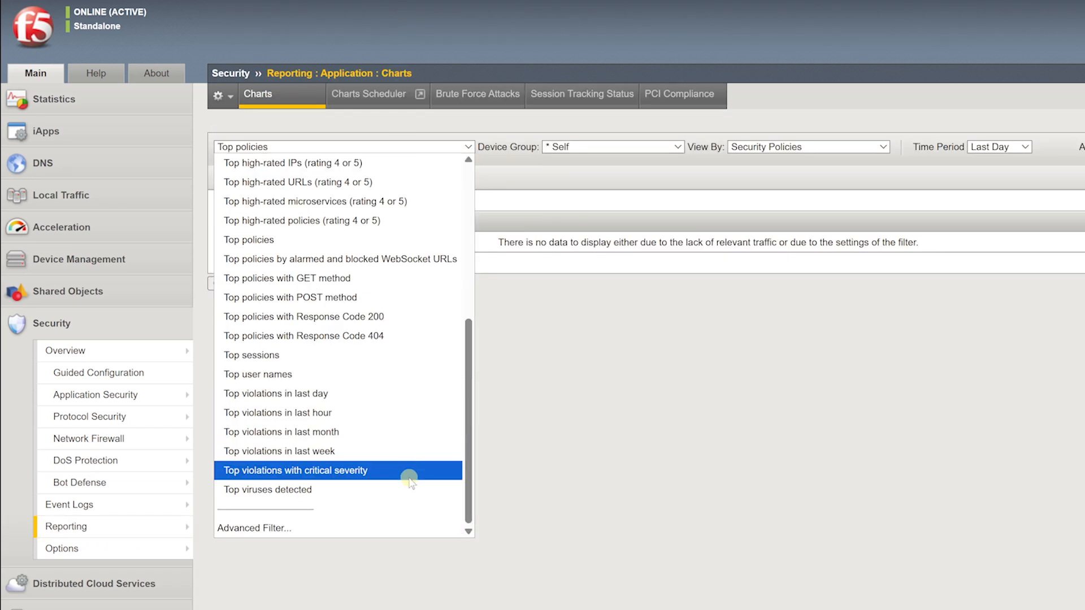
{"action": "left_click", "coordinate": [412, 491]}
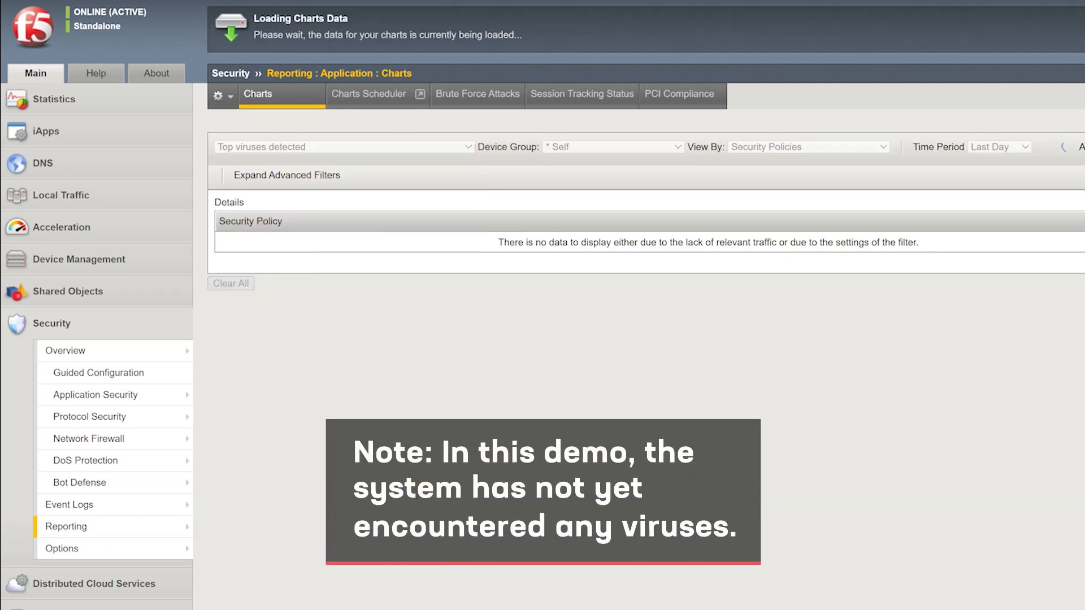